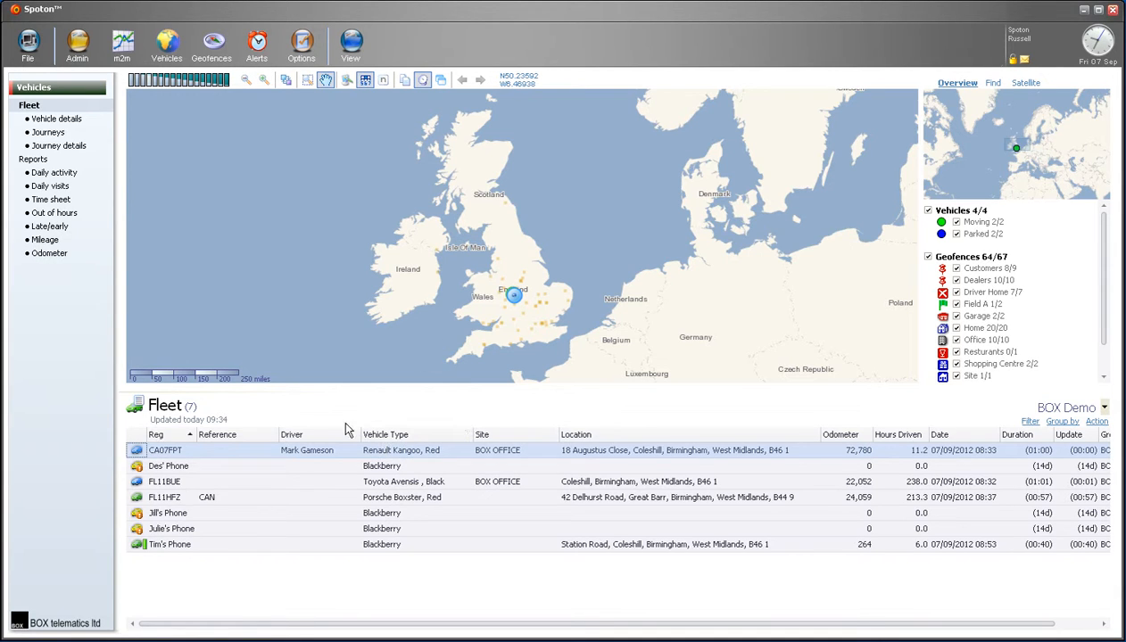
left_click(257, 49)
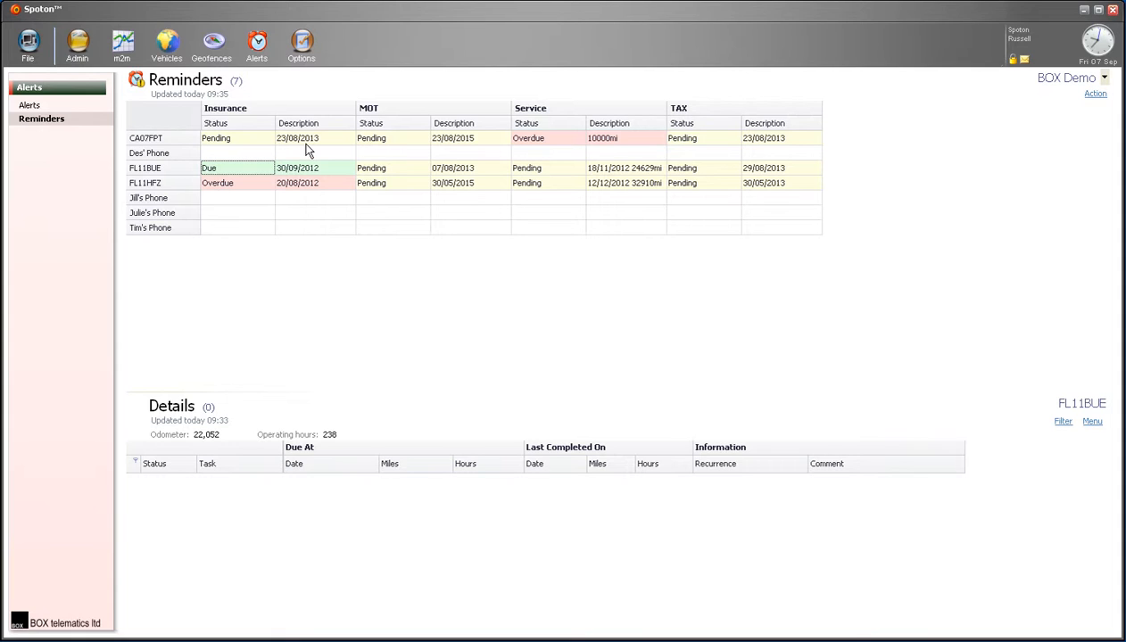
right_click(256, 173)
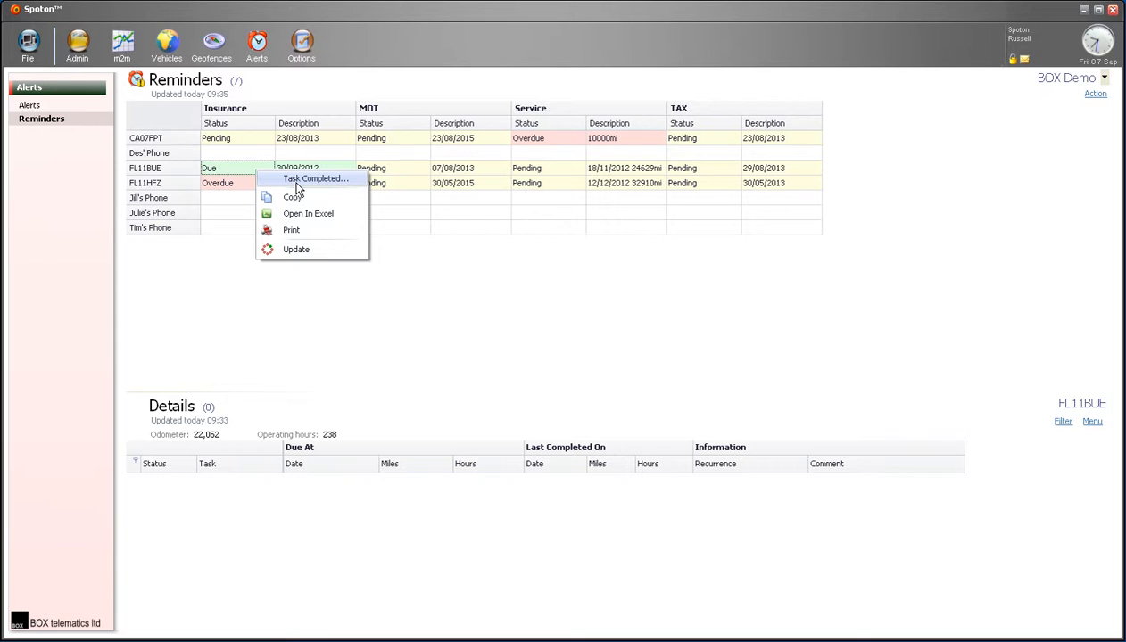
left_click(297, 179)
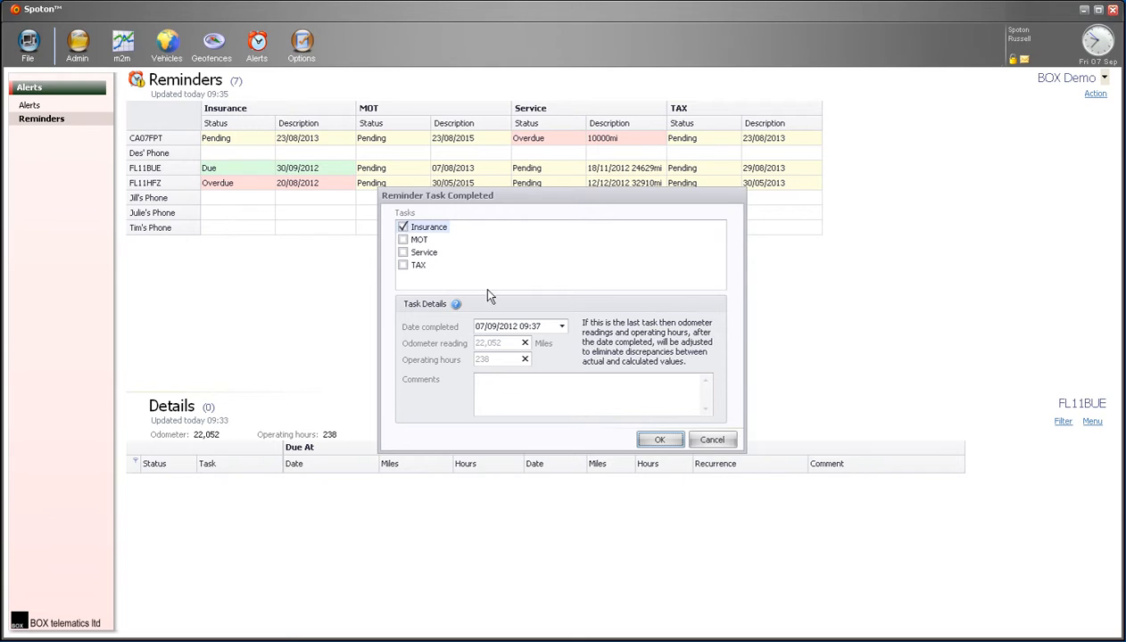
- Set the Insurance task's completion date to 07/08/2012 and check the odometer reading and operating hours
left_click(563, 328)
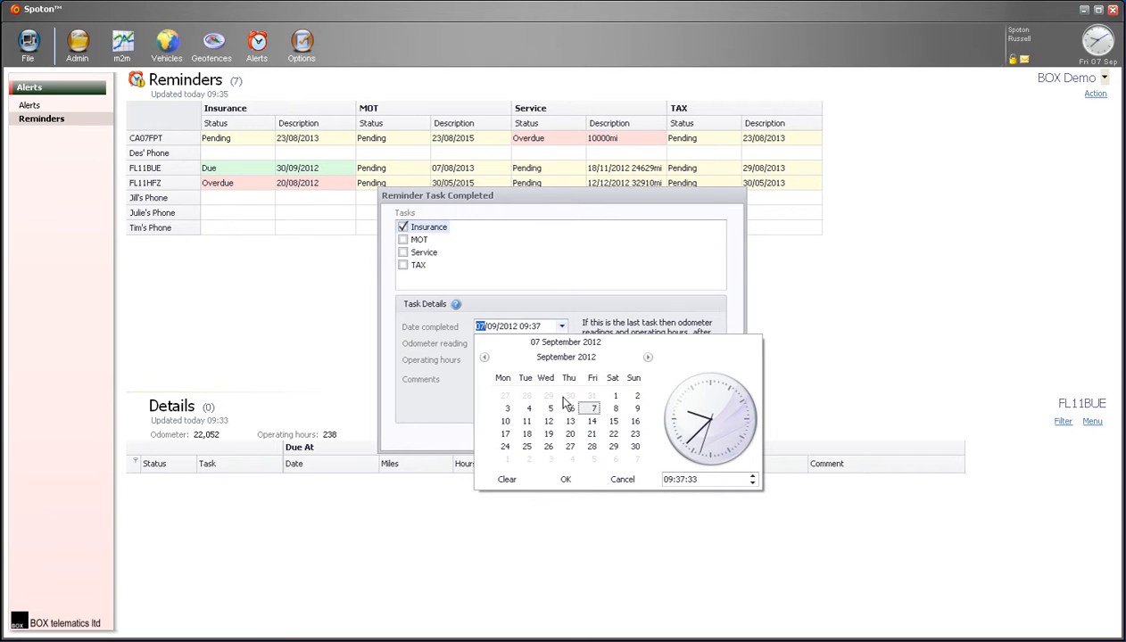
left_click(485, 356)
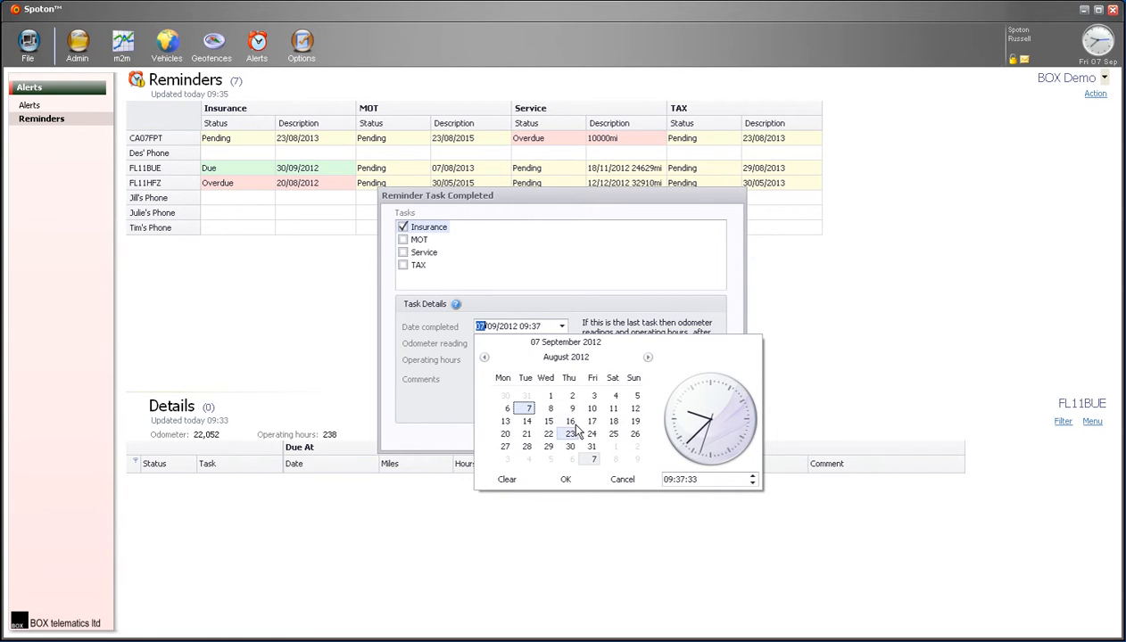
left_click(530, 409)
left_click(526, 410)
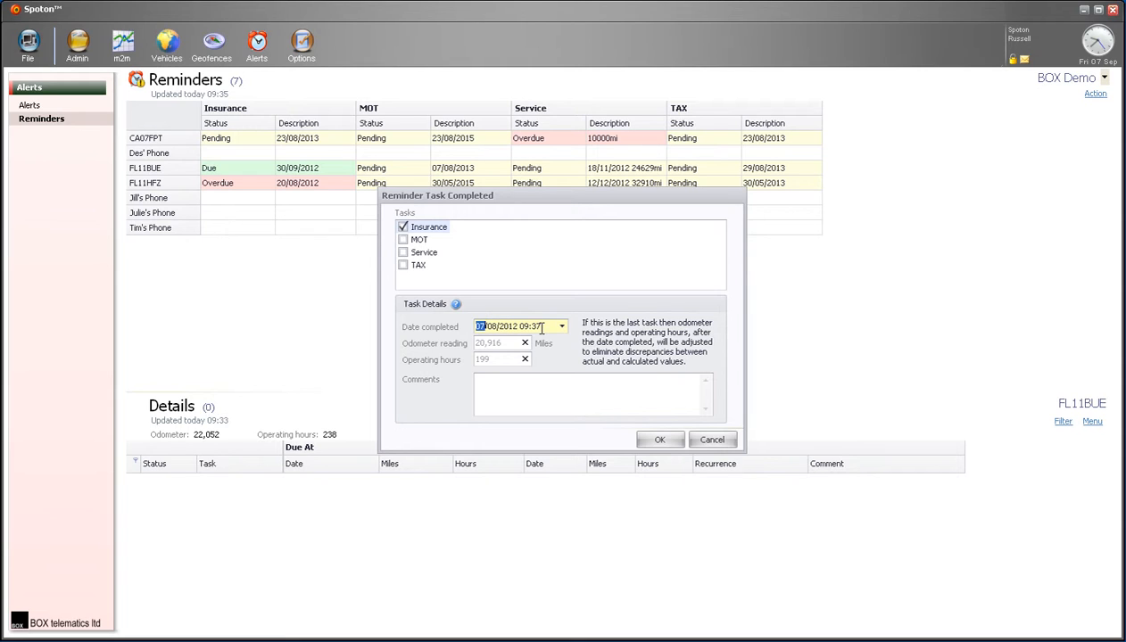
left_click(513, 342)
left_click(507, 358)
- Set the Insurance task's completion date to 01/08/2012
left_click(561, 327)
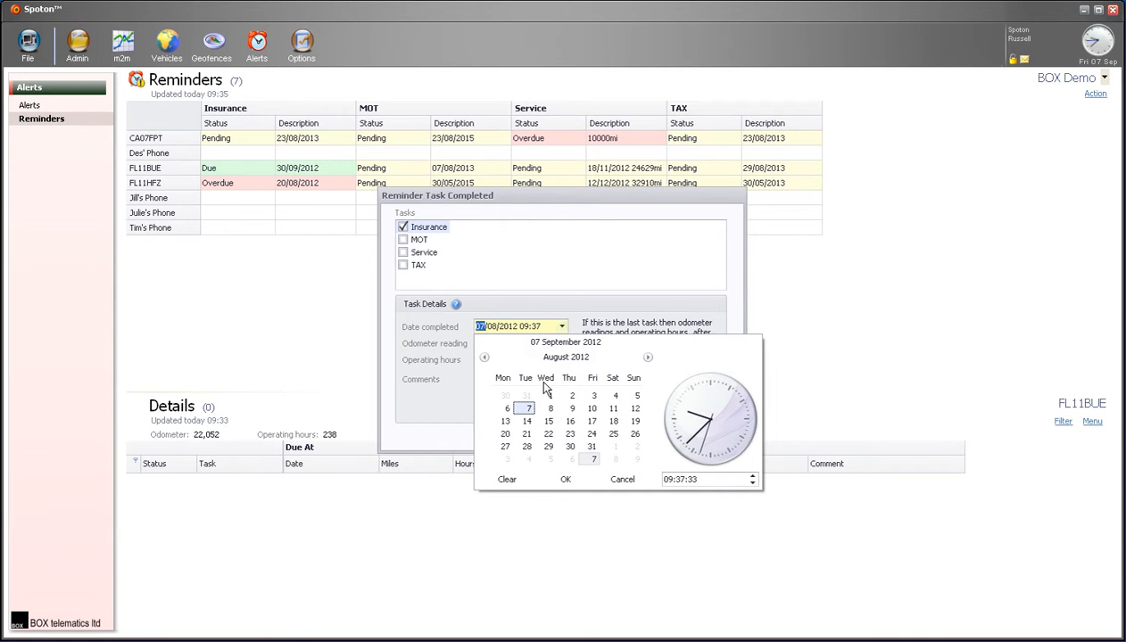
left_click(565, 324)
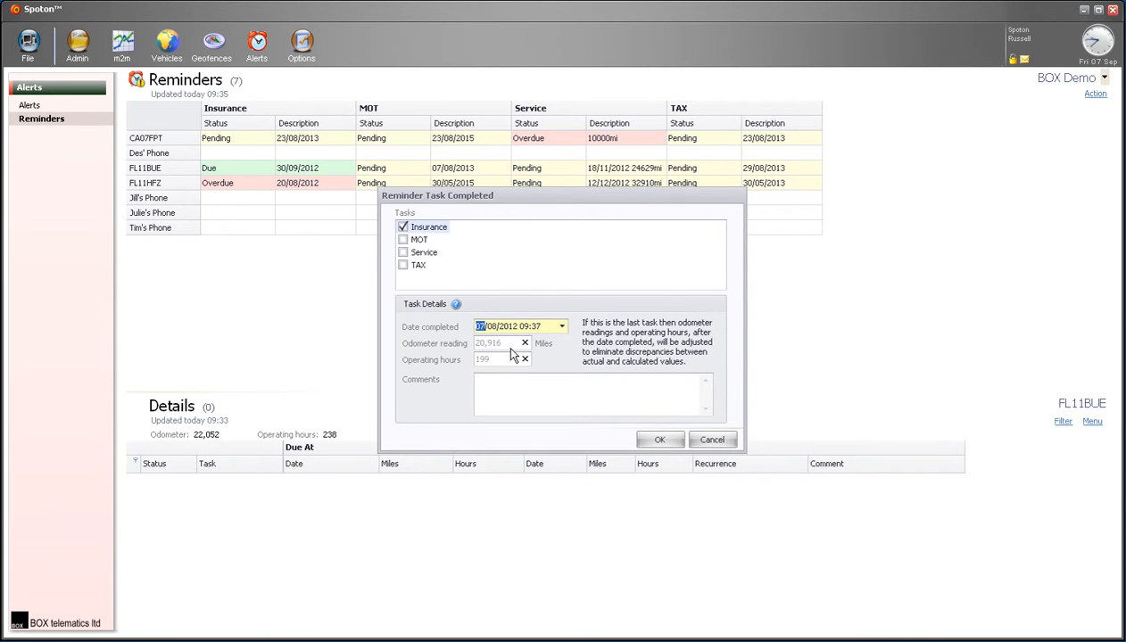
left_click(562, 327)
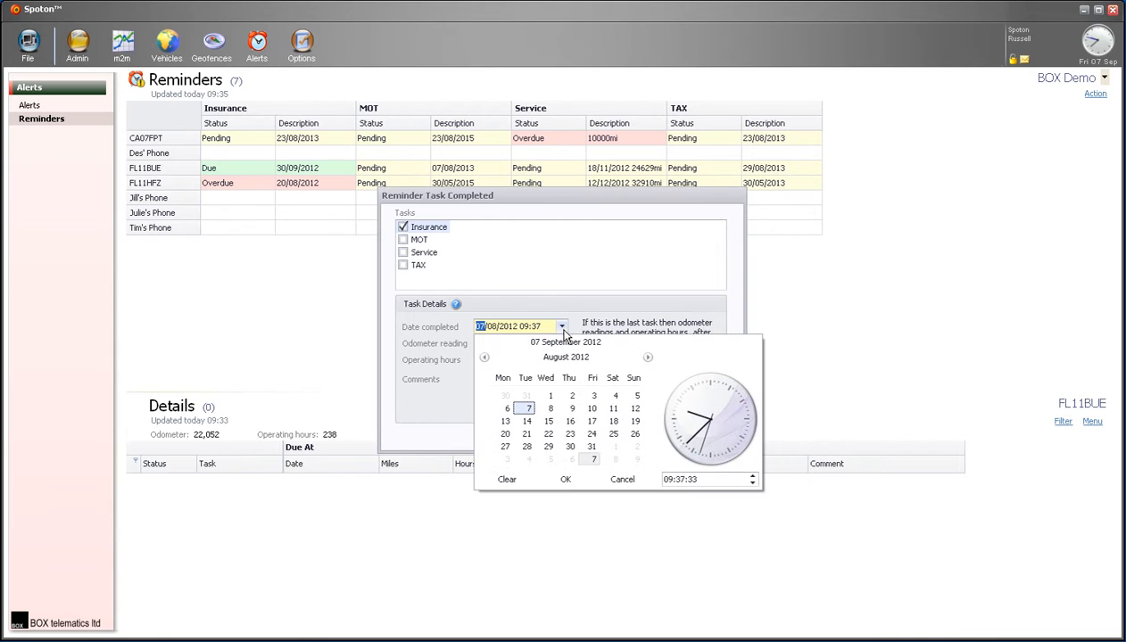
left_click(551, 397)
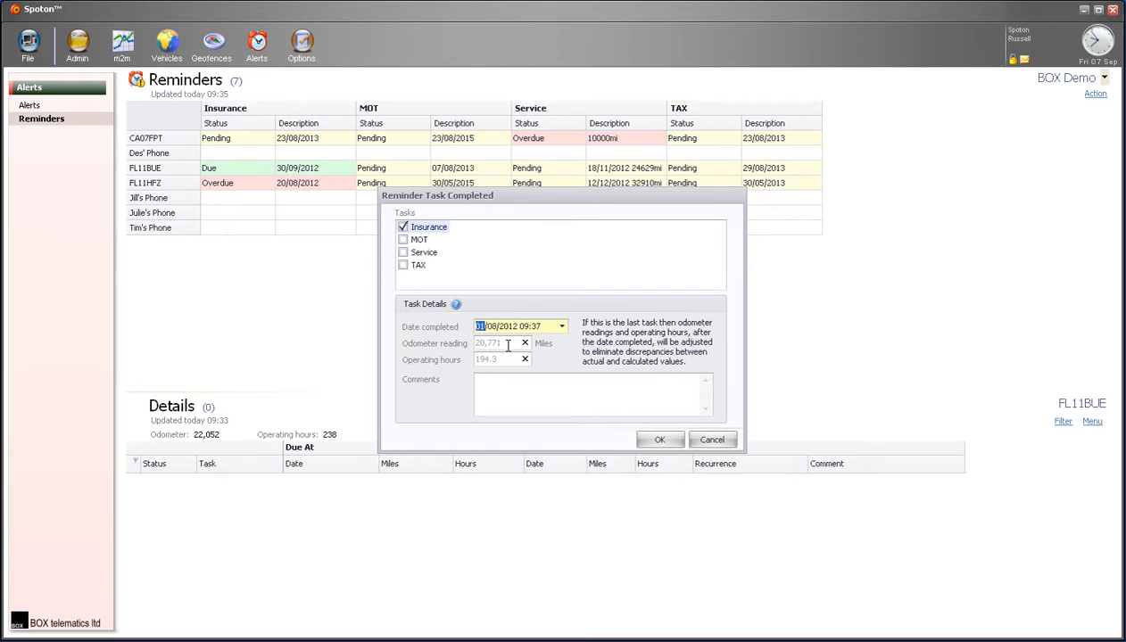
left_click(561, 328)
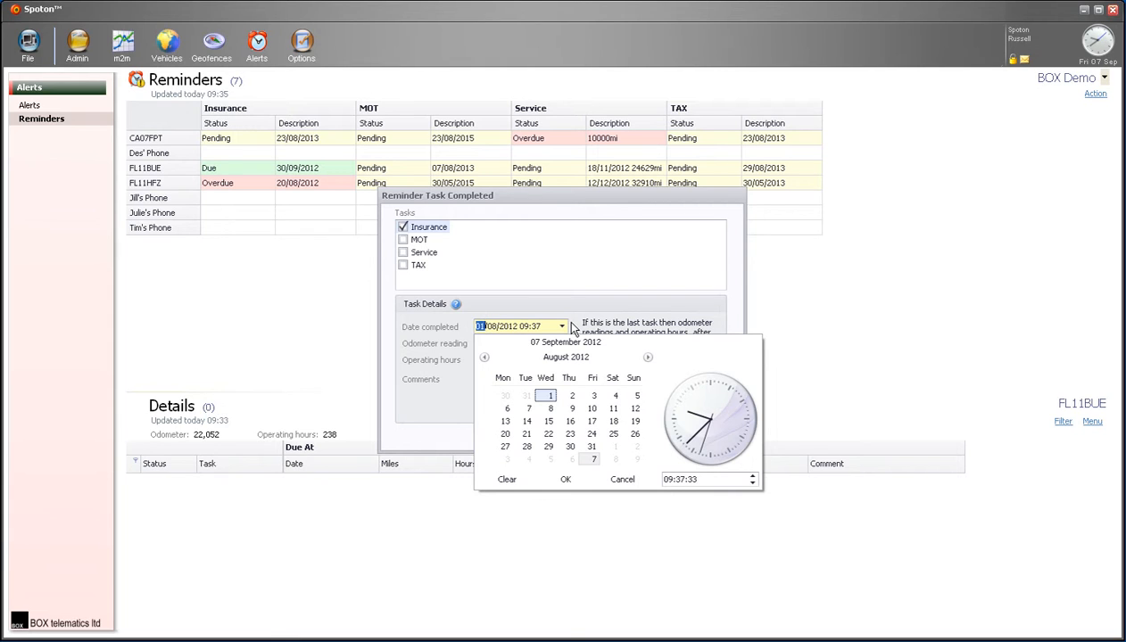
left_click(569, 325)
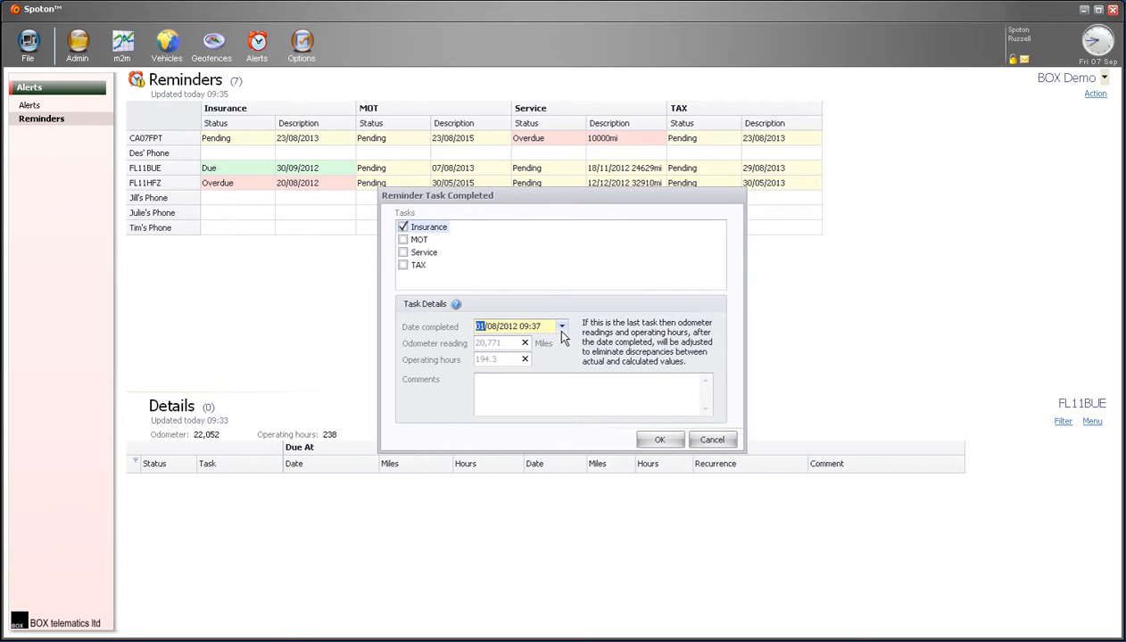
- Add the comment "Tyres changed" and save the completed Insurance task
left_click(591, 383)
type("Tyres cfh")
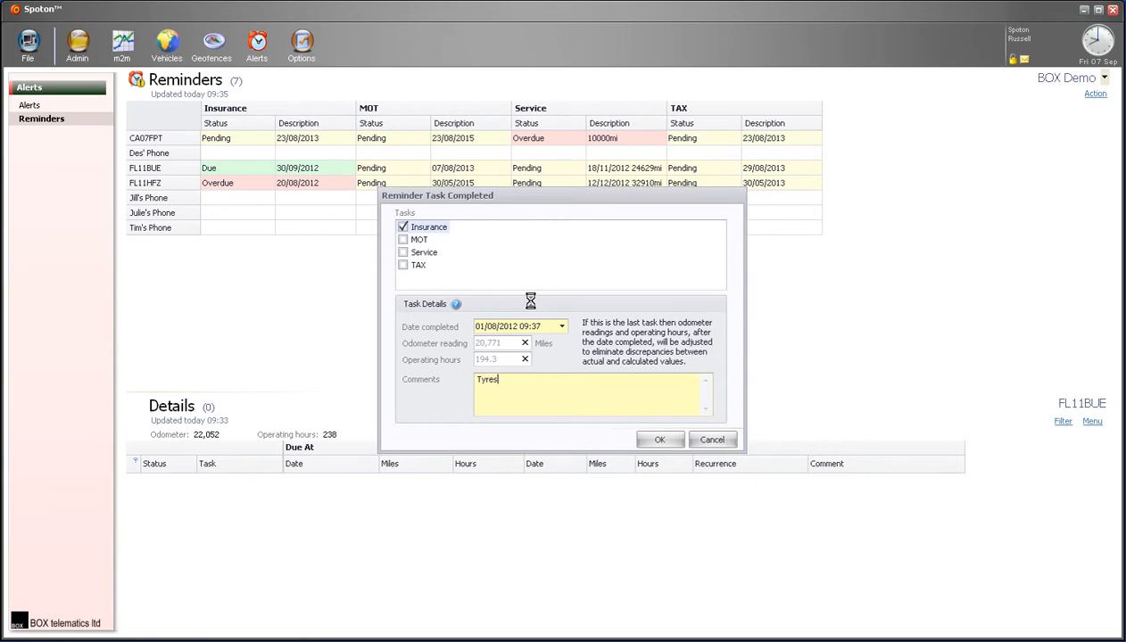
key("BackSpace")
key("BackSpace")
type("hanged")
left_click(660, 440)
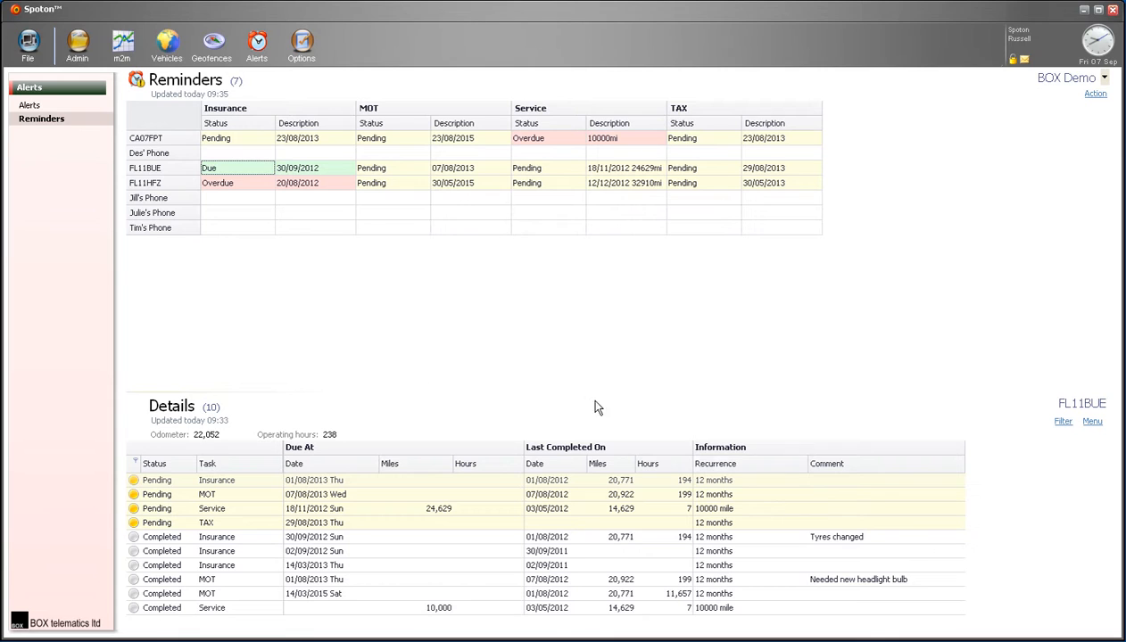
left_click(248, 183)
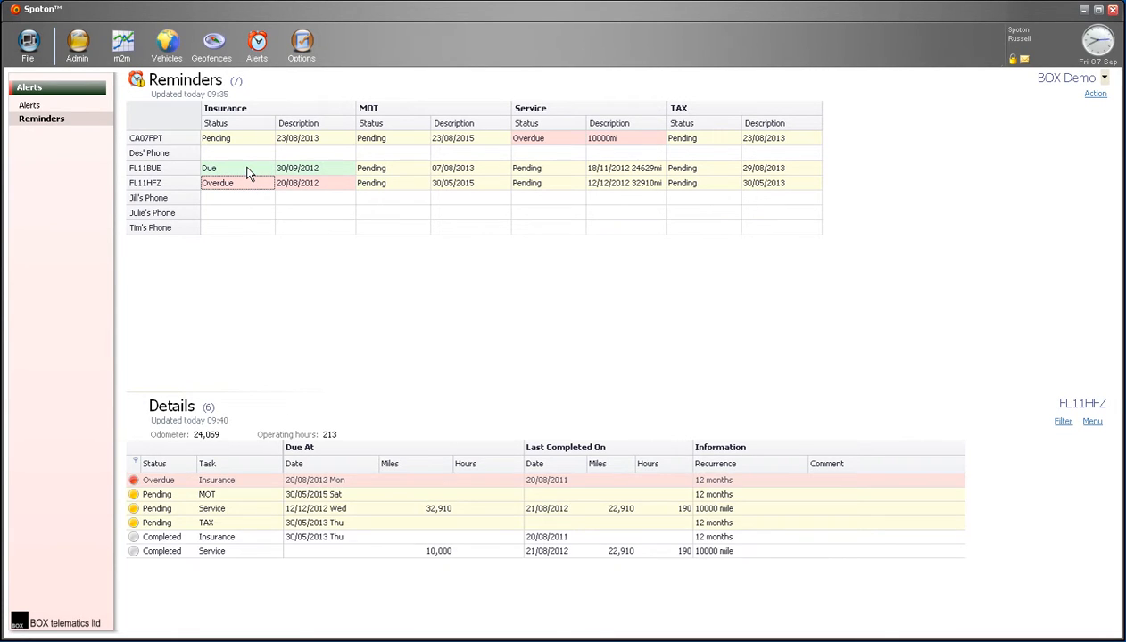
left_click(249, 170)
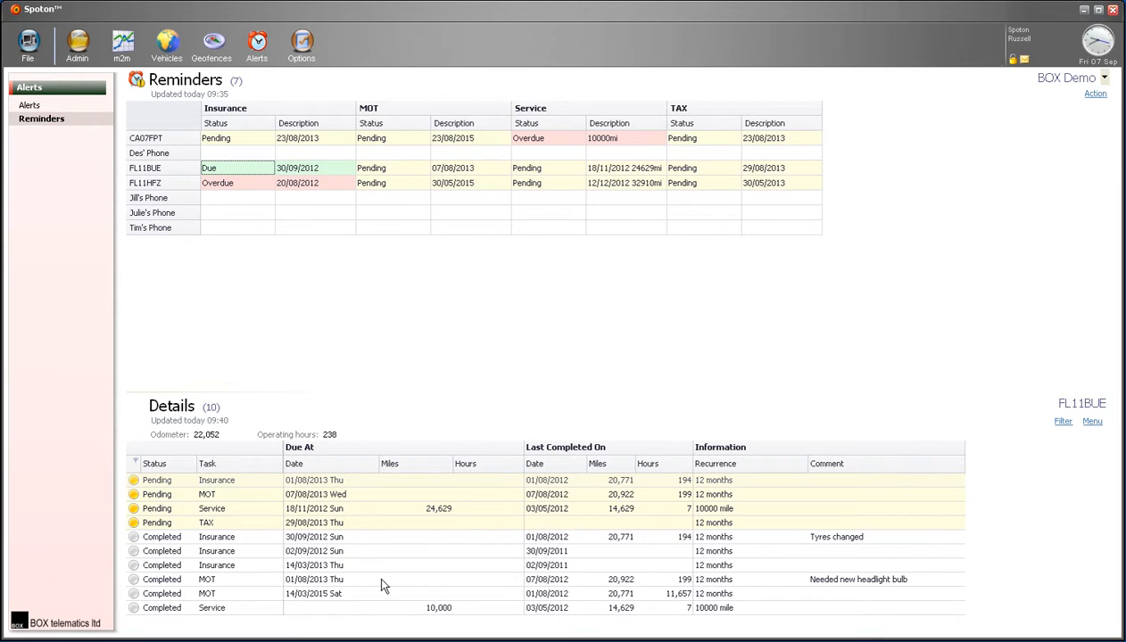
left_click(844, 581)
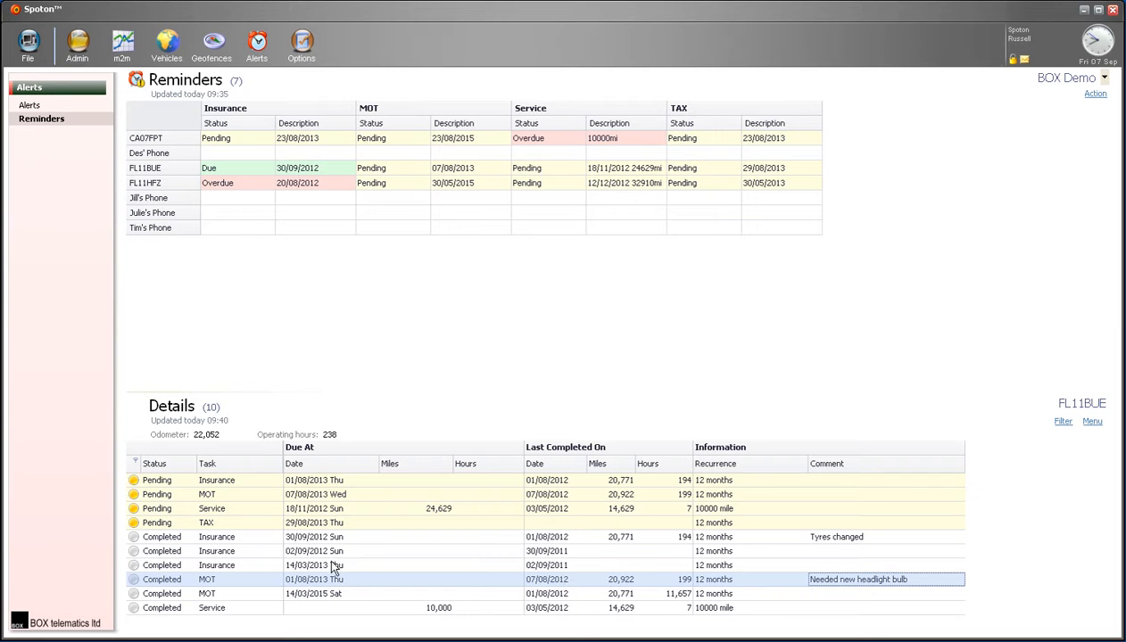
right_click(320, 281)
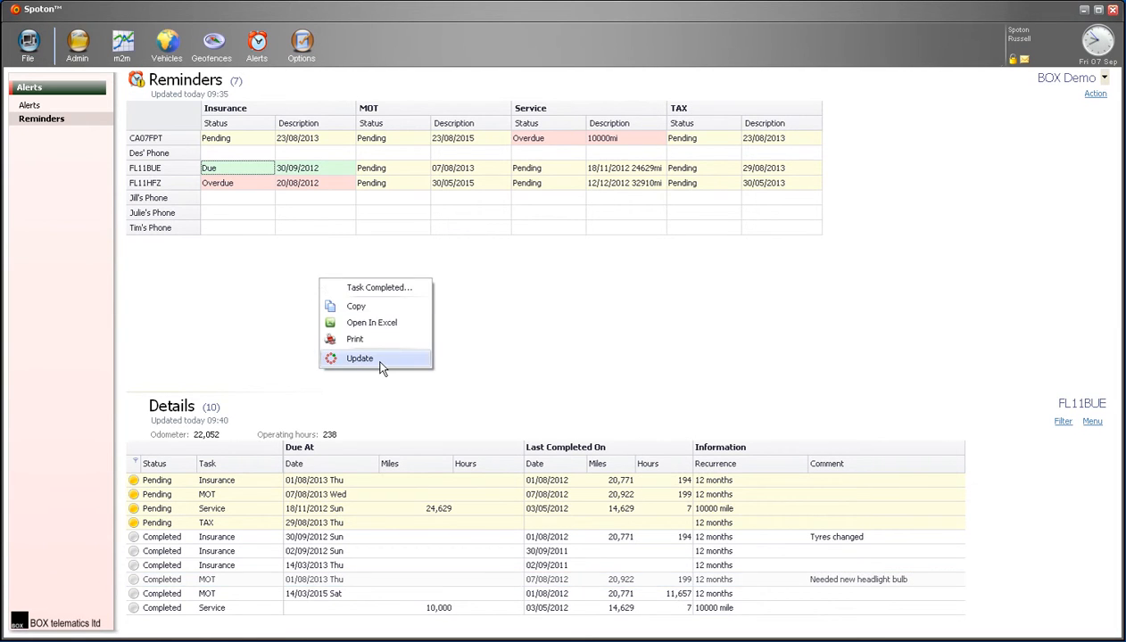
left_click(379, 360)
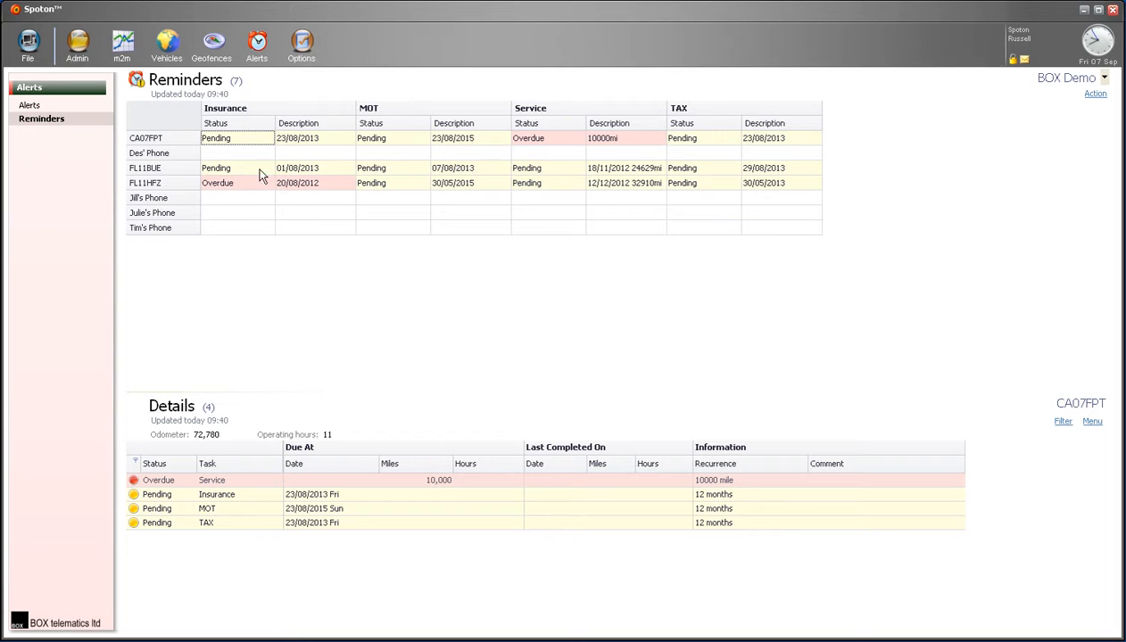
left_click(236, 170)
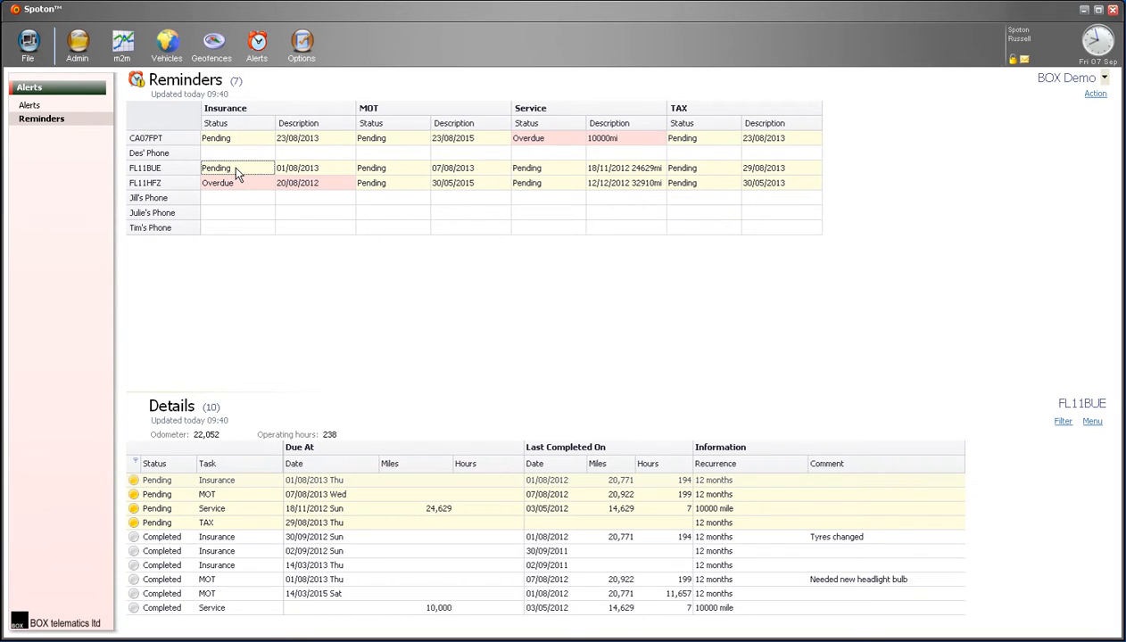
- Delete FL11BUE's completed Insurance task with the "Tyres changed" comment and refresh the reminders overview
left_click(344, 538)
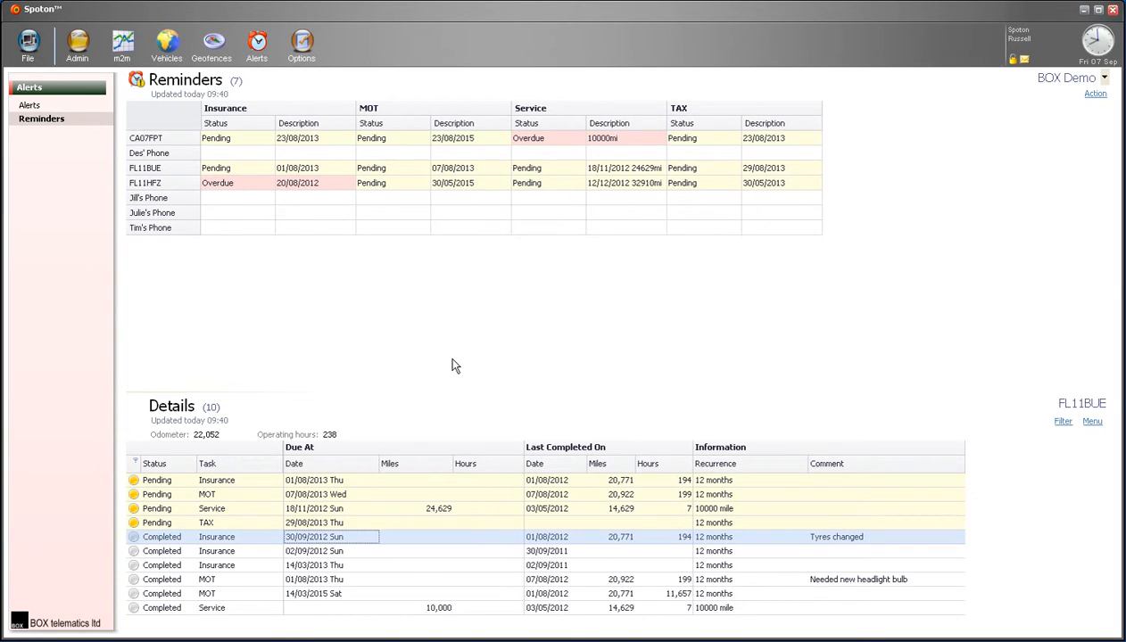
right_click(360, 539)
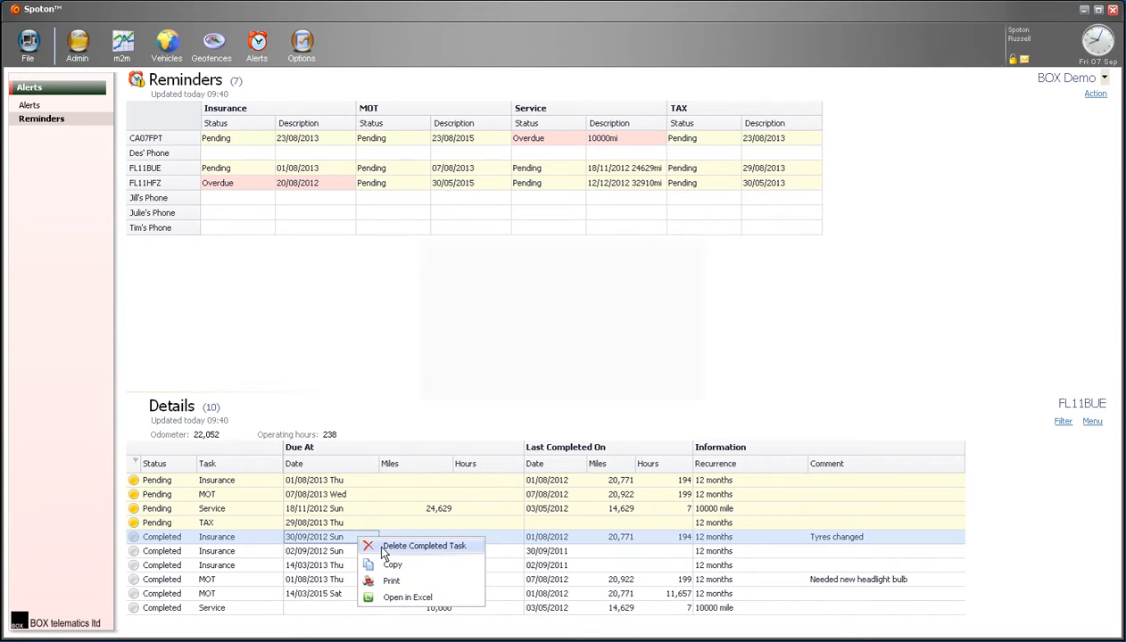
left_click(385, 546)
left_click(610, 389)
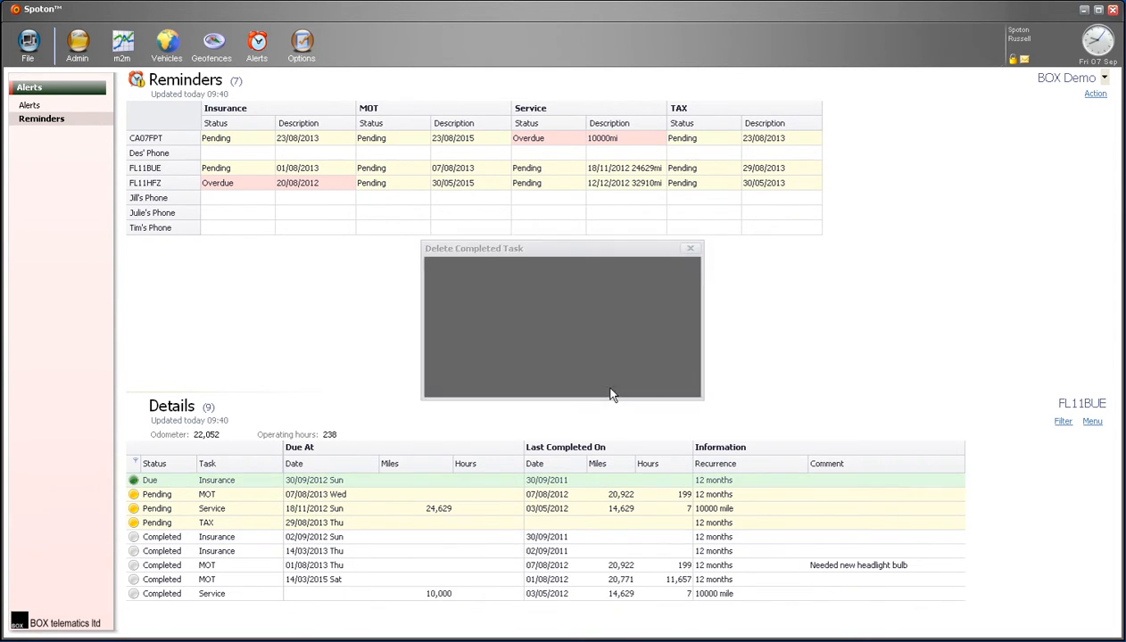
right_click(337, 269)
left_click(392, 353)
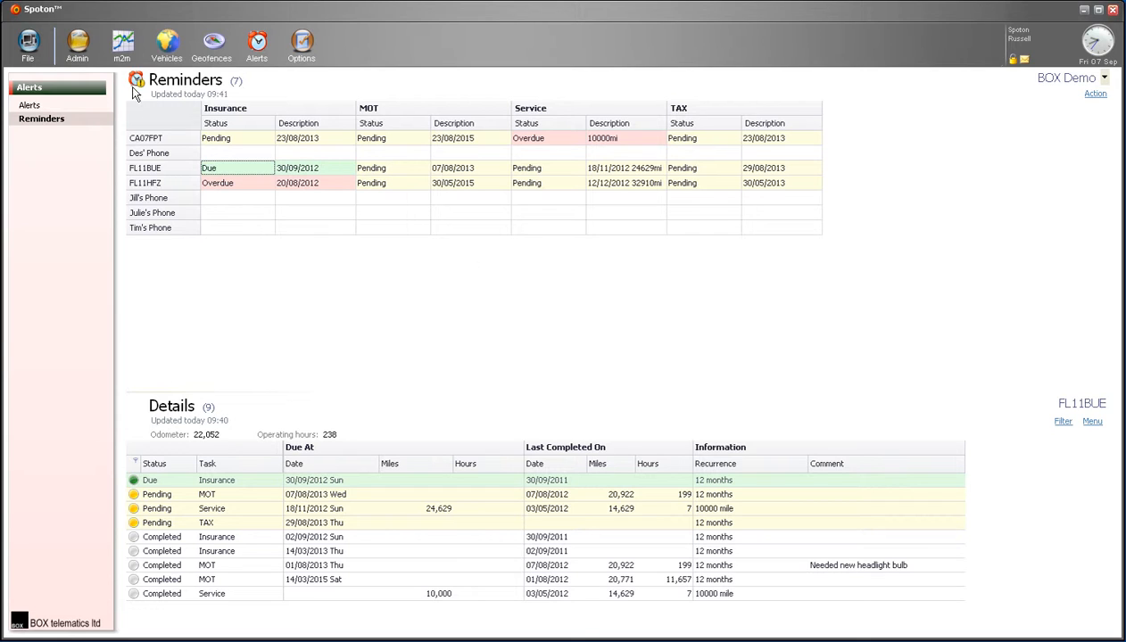
- Go to the reminder schedules in asset administration and compare the task intervals of the Vehicle and Truck schedules
left_click(79, 51)
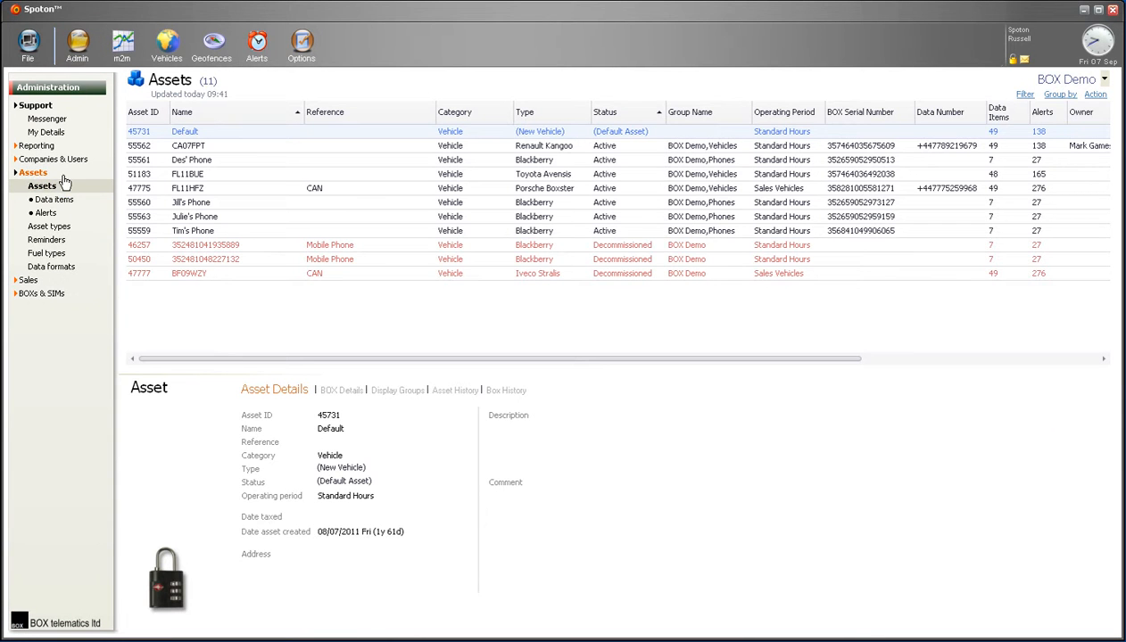
left_click(79, 241)
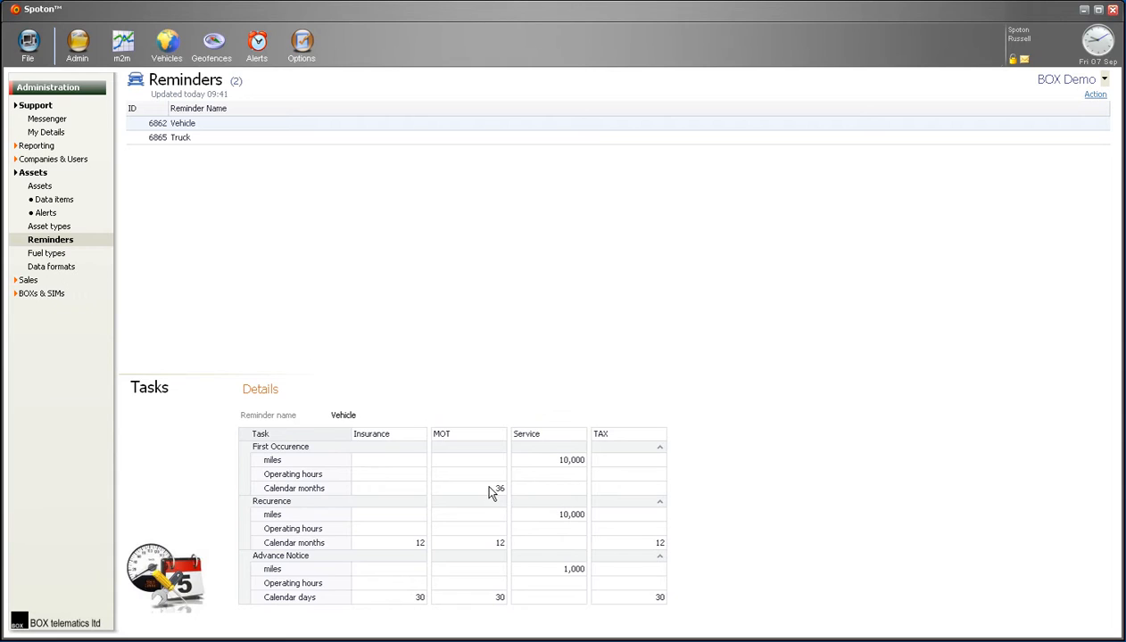
type("12")
left_click(202, 138)
left_click(213, 128)
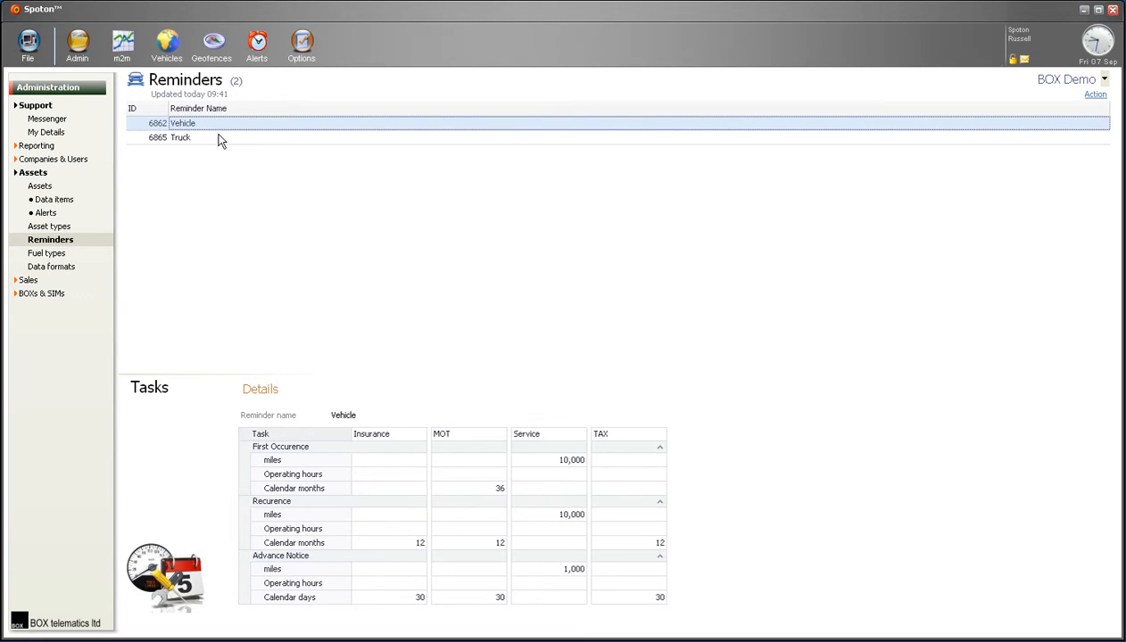
left_click(222, 139)
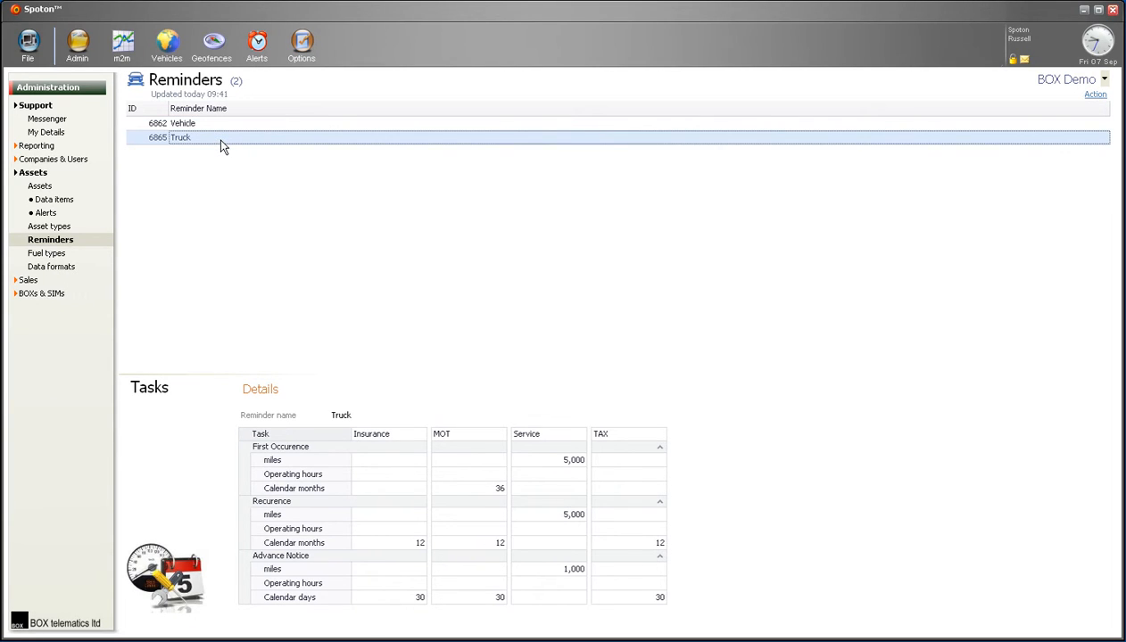
left_click(217, 125)
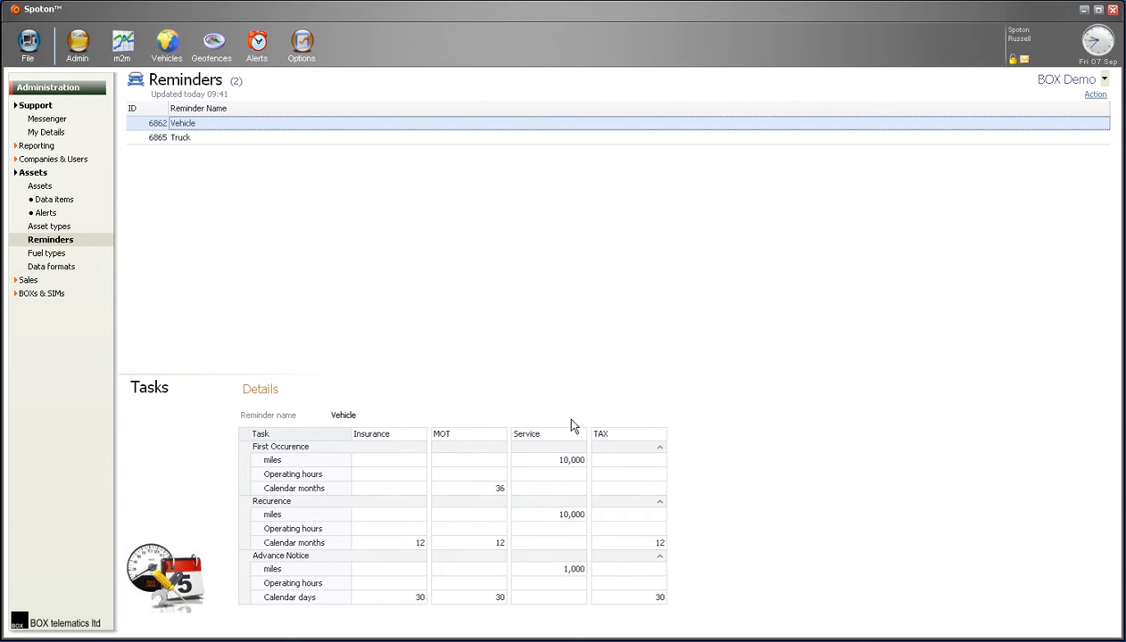
left_click(282, 140)
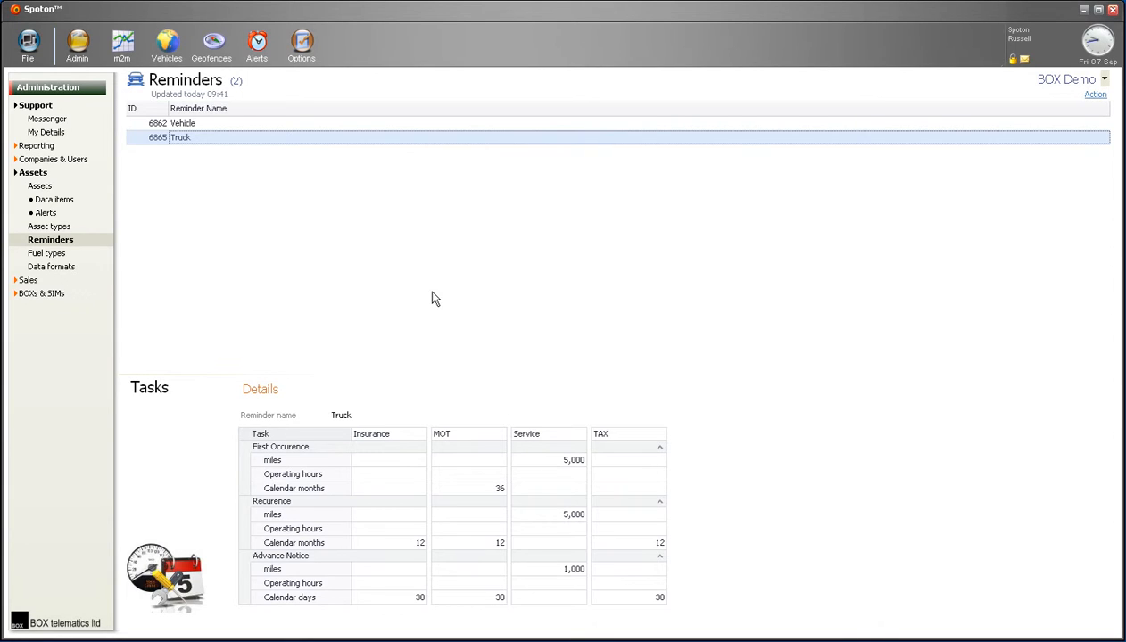
- Add a new reminder schedule named "Motorbikes" with MOT as its first task
right_click(244, 139)
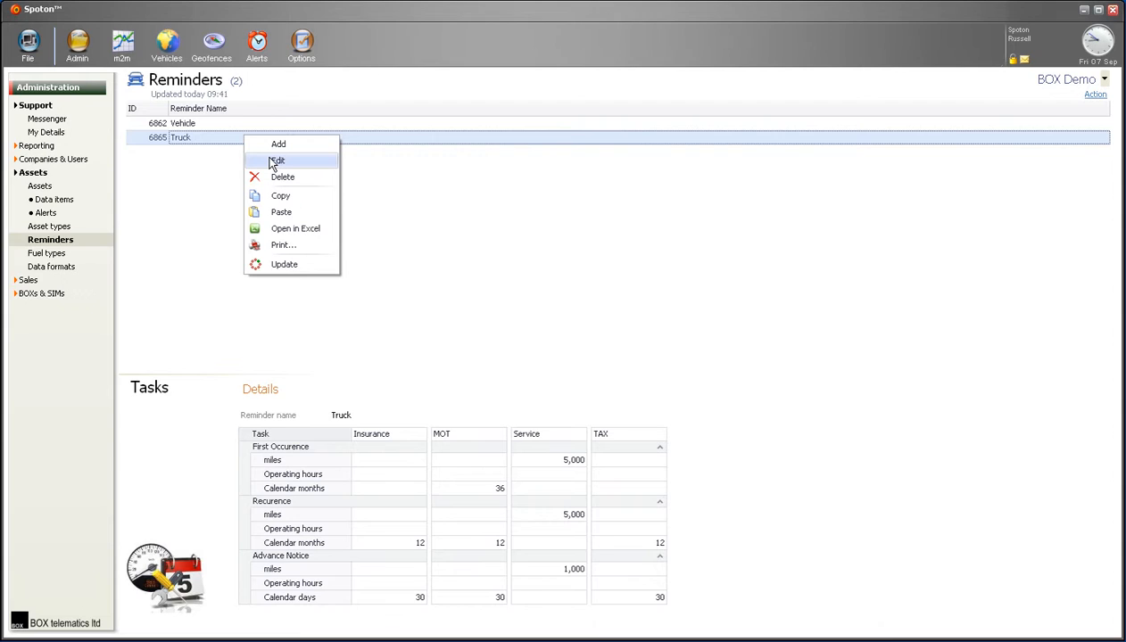
left_click(278, 146)
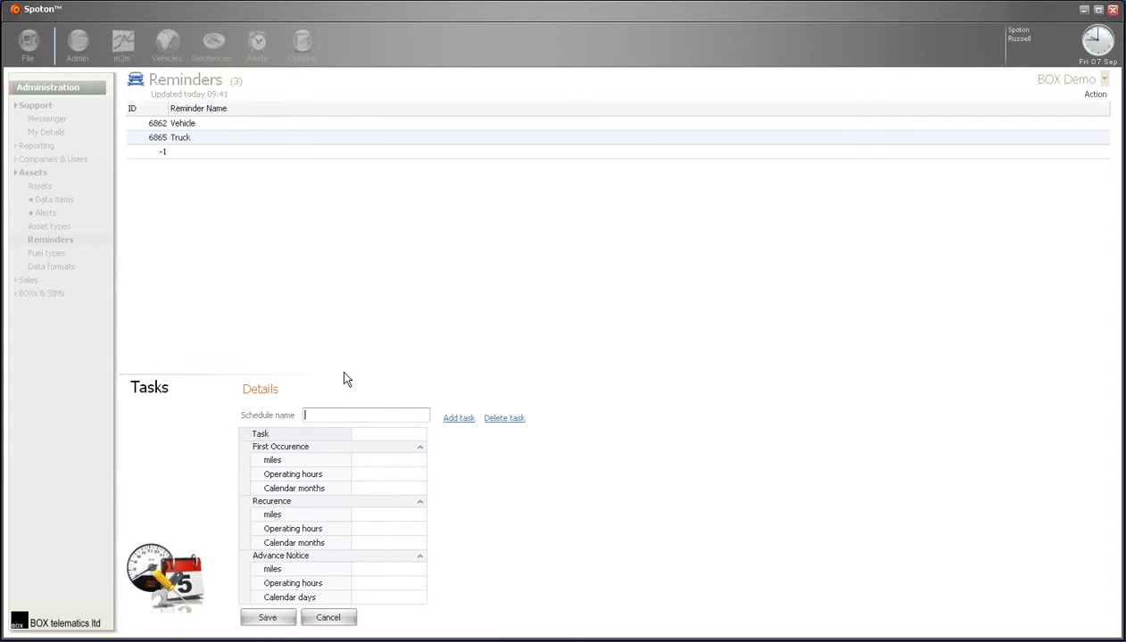
type("Motorbi")
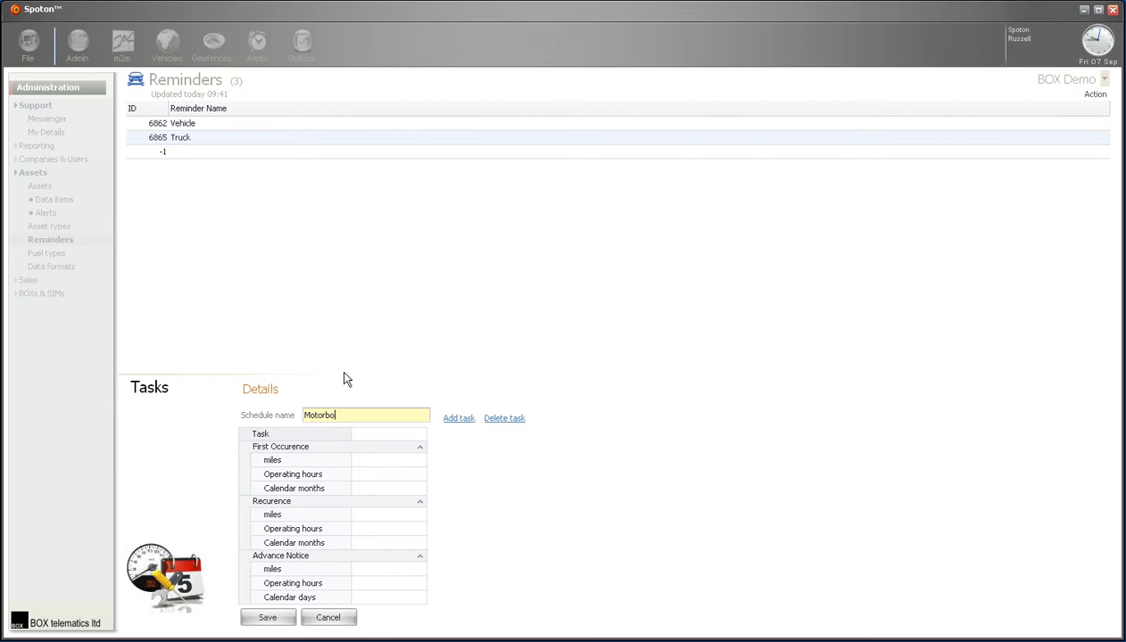
type("kes")
left_click(401, 433)
type("MOT")
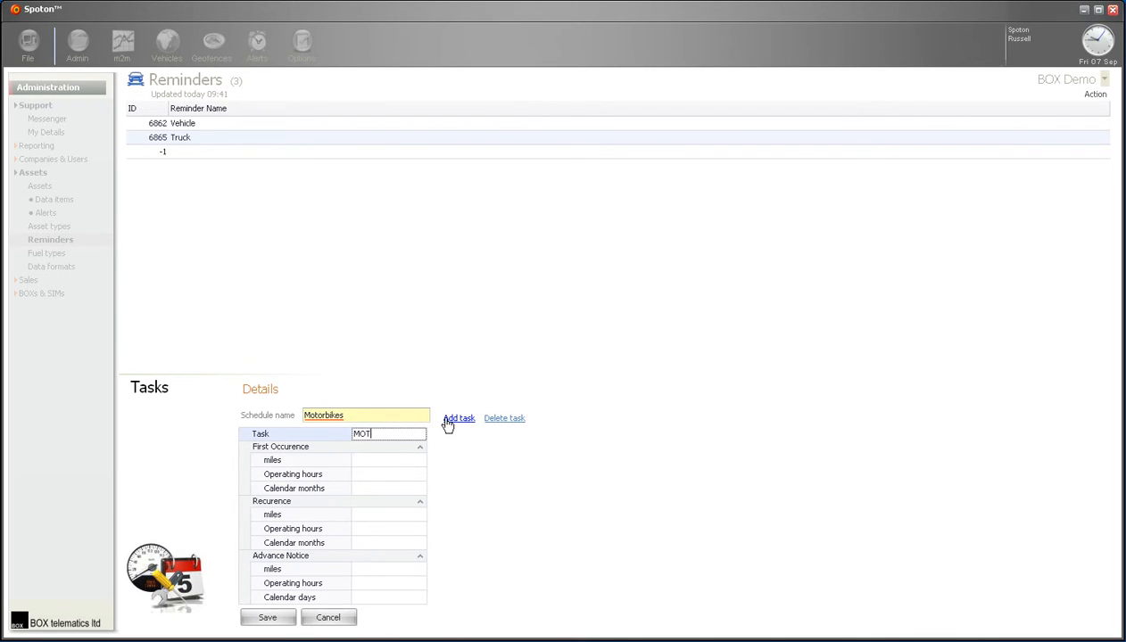
- Add Insurance, Tax, Service and New Helmet tasks to the Motorbikes schedule
left_click(457, 419)
left_click(467, 434)
type("Insurance")
left_click(459, 418)
left_click(549, 435)
type("Tax")
left_click(459, 419)
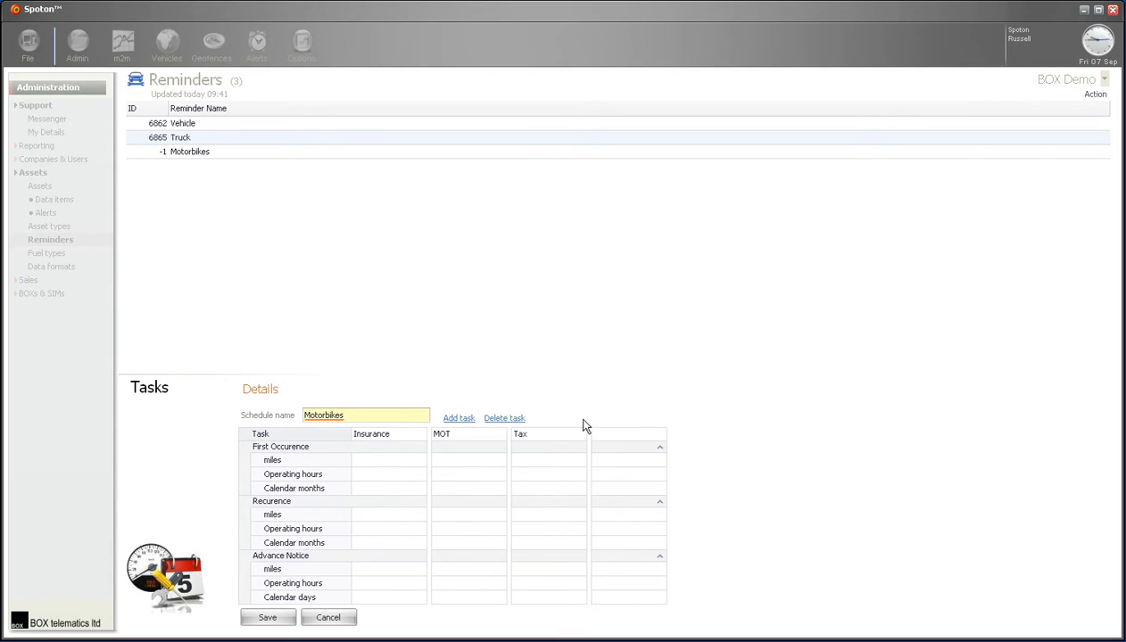
left_click(621, 437)
type("Service")
left_click(458, 418)
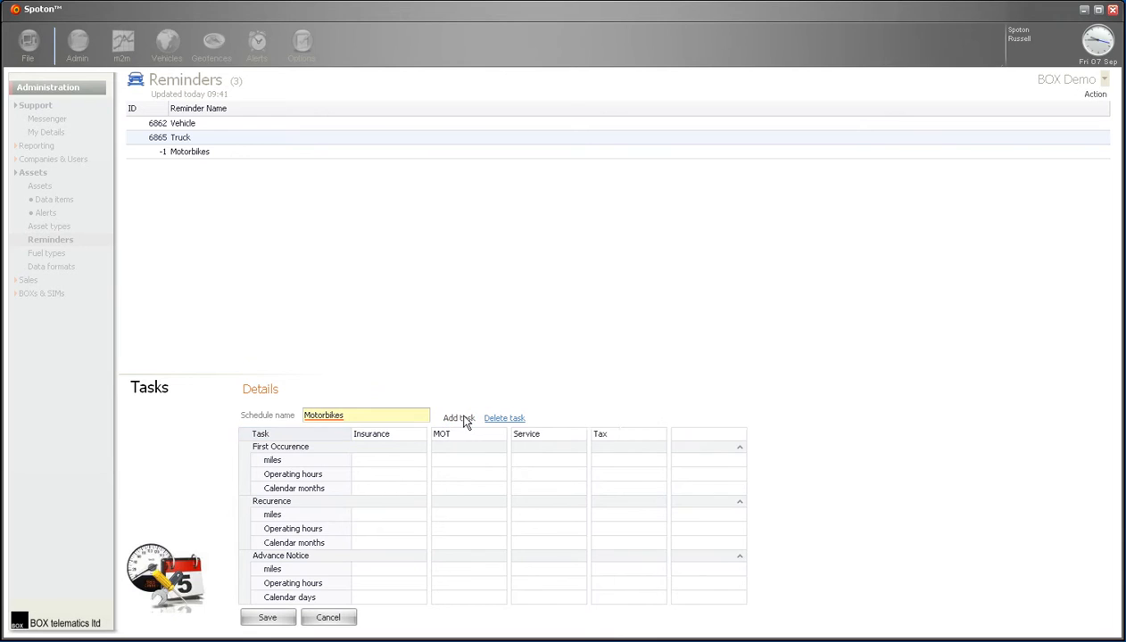
left_click(708, 436)
type("New Helmet")
- Set the first occurrence of the MOT task to 24 calendar months and of the Service task to 5,000 miles
left_click(399, 459)
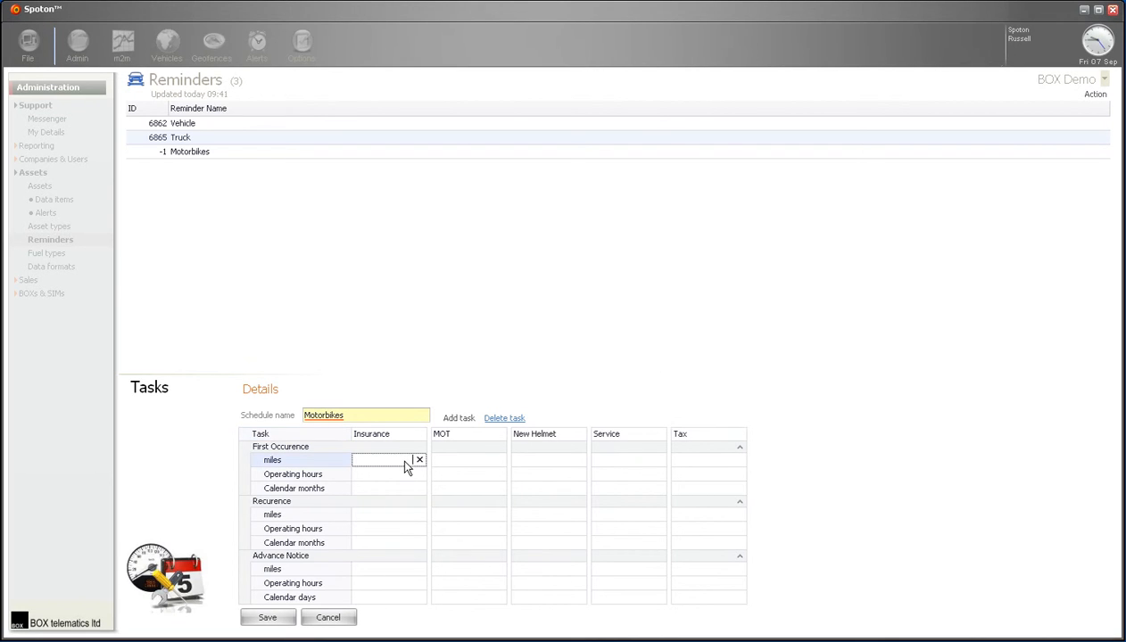
left_click(482, 490)
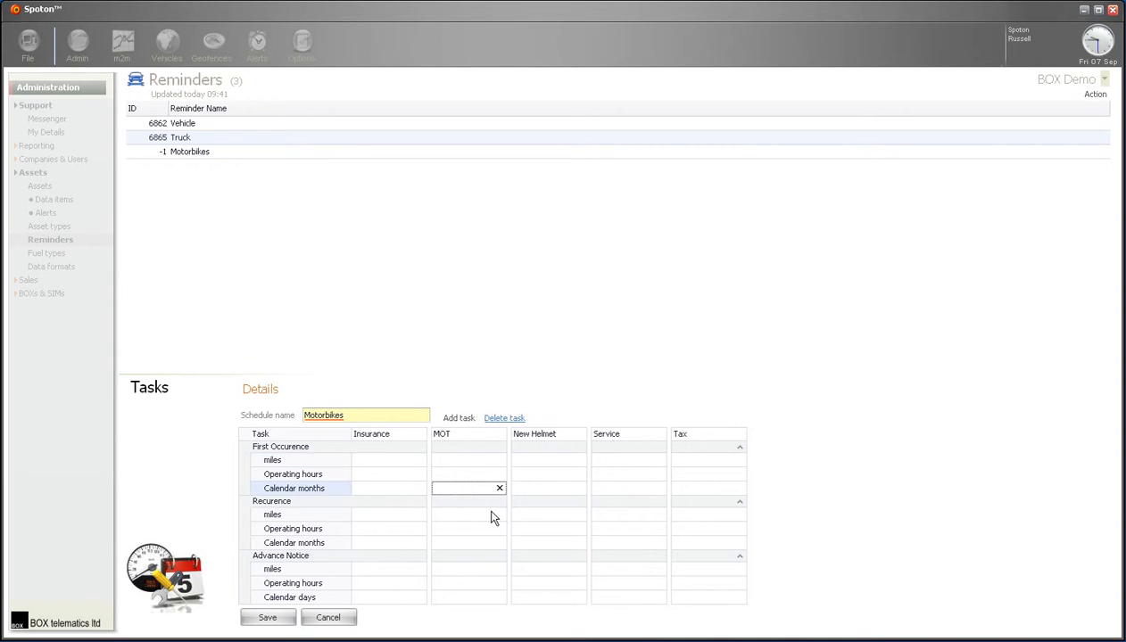
type("24")
left_click(624, 459)
type("5000")
left_click(625, 489)
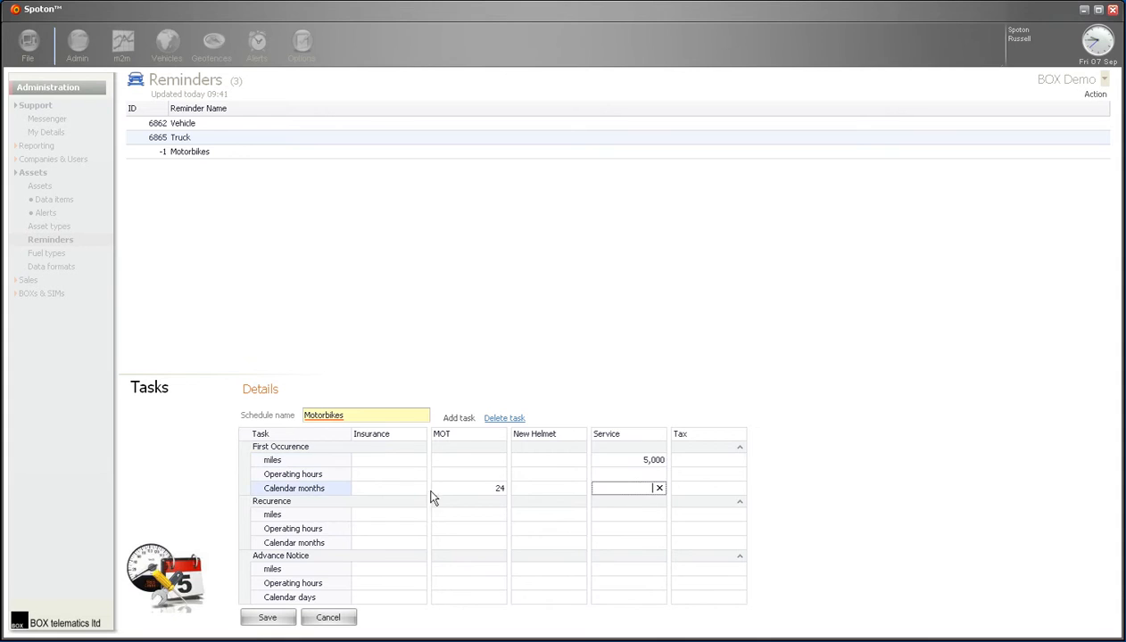
- Discard the unsaved Motorbikes reminder schedule
left_click(350, 618)
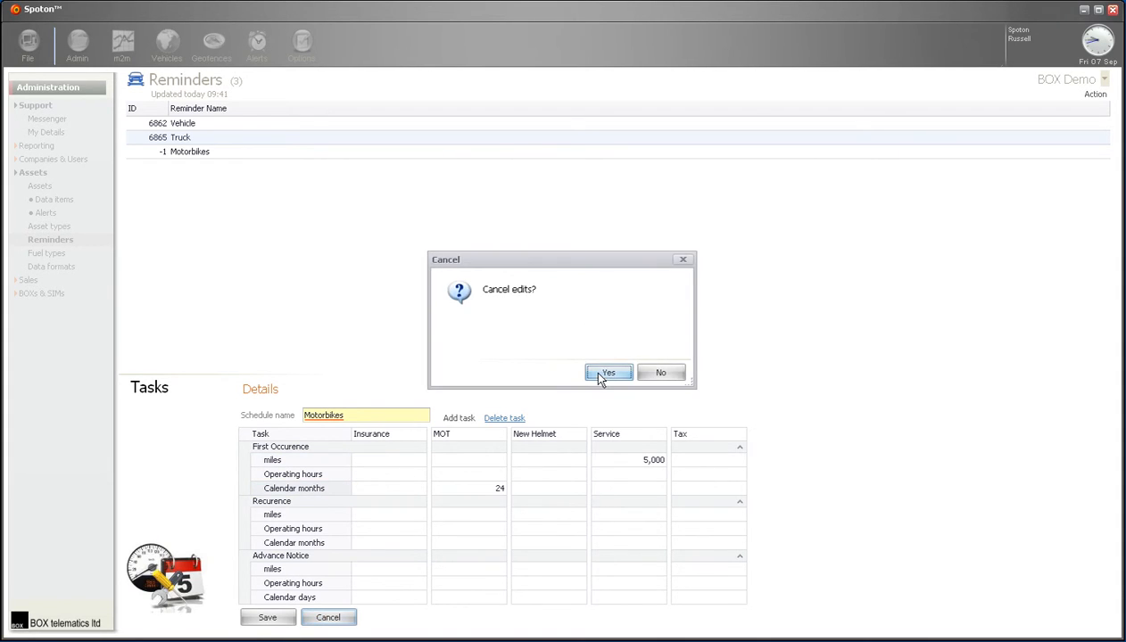
left_click(603, 373)
right_click(326, 193)
left_click(410, 312)
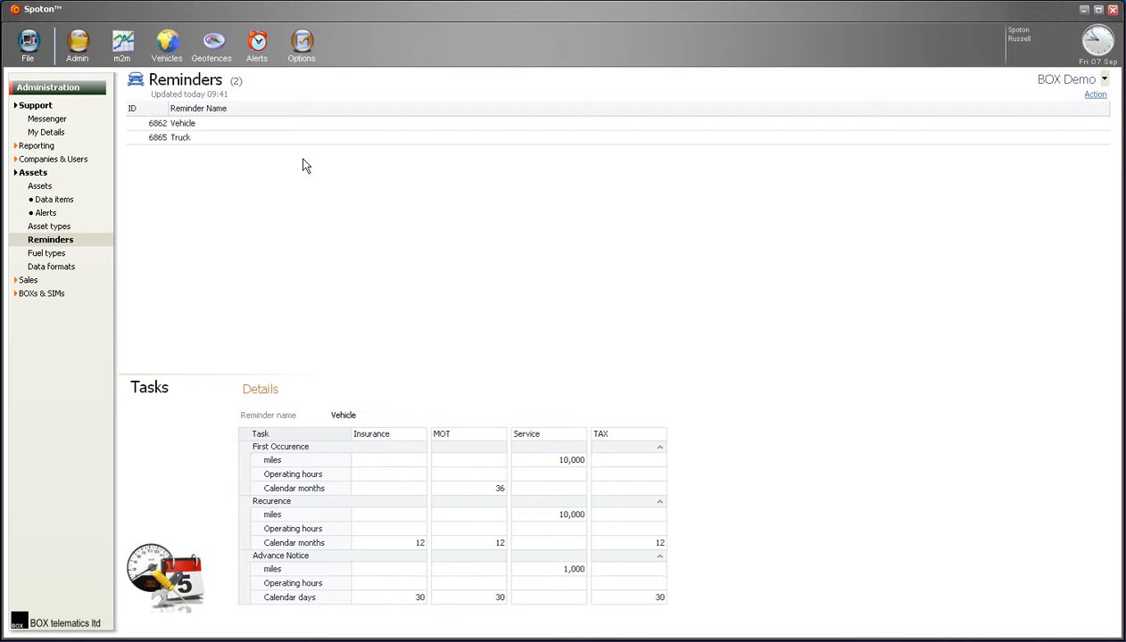
- Add a new asset type with the variant Vehicle, make Mercedes and model SLK
left_click(54, 227)
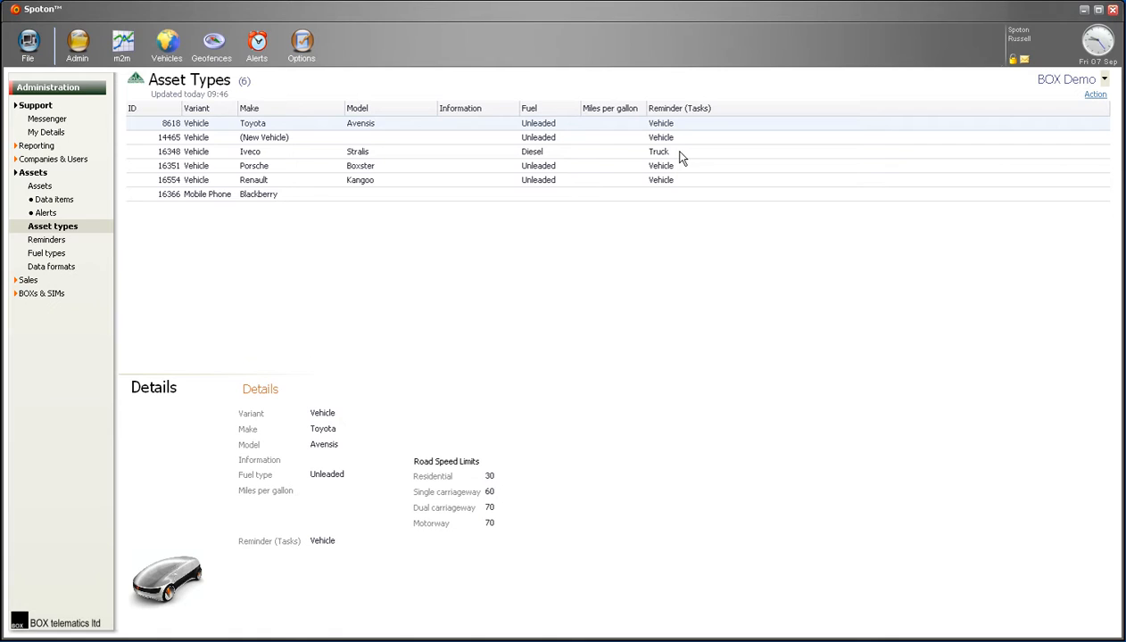
right_click(282, 239)
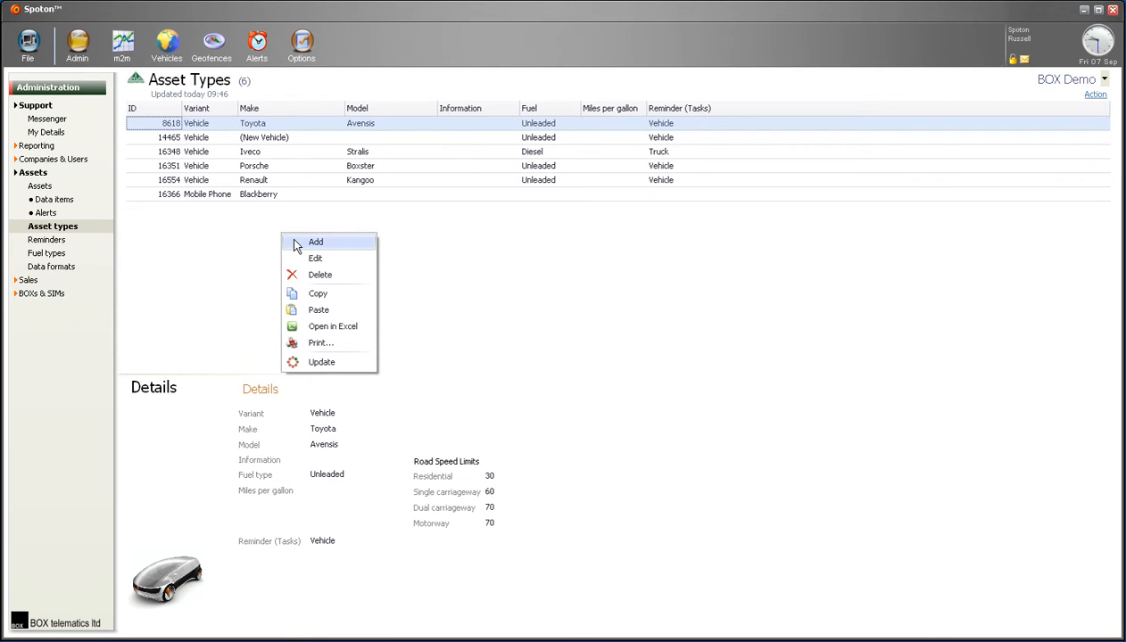
left_click(296, 243)
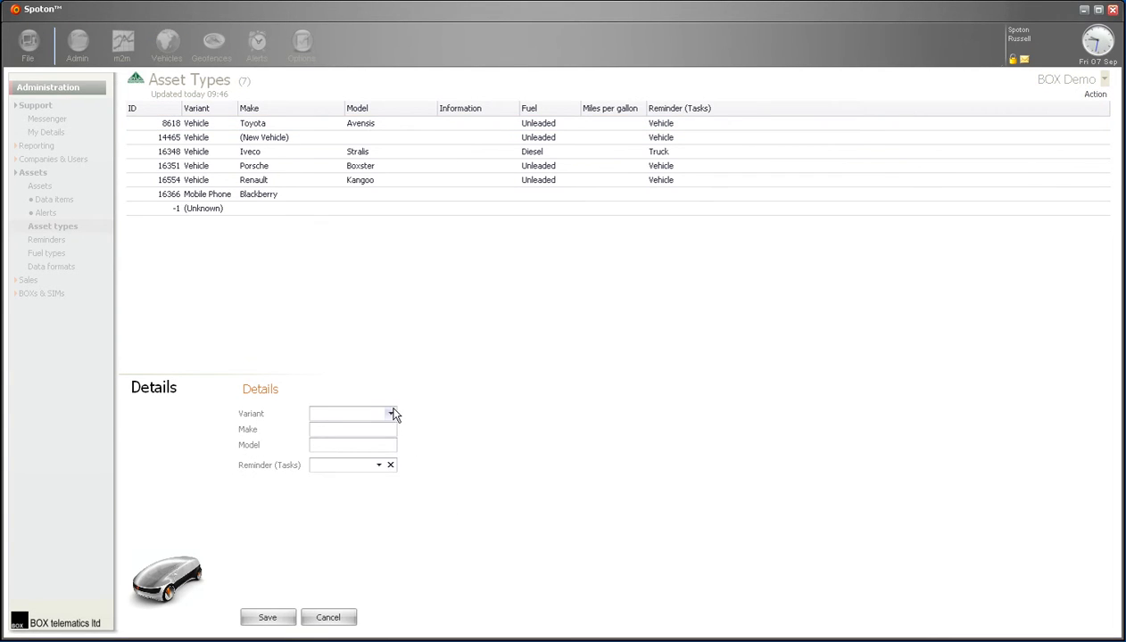
left_click(391, 414)
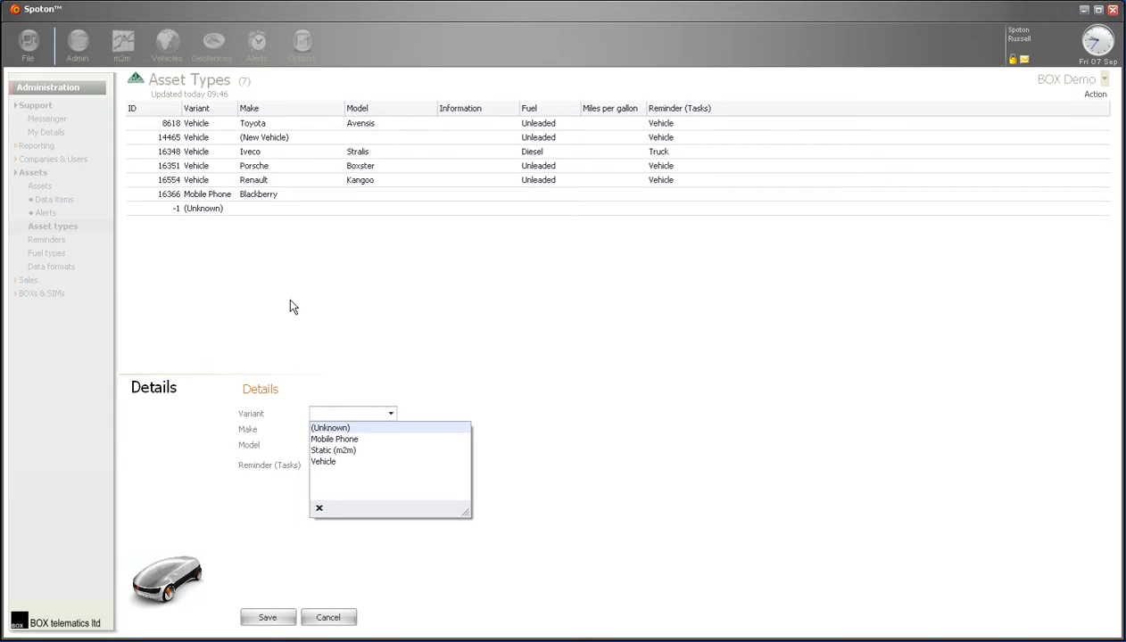
left_click(378, 462)
left_click(360, 429)
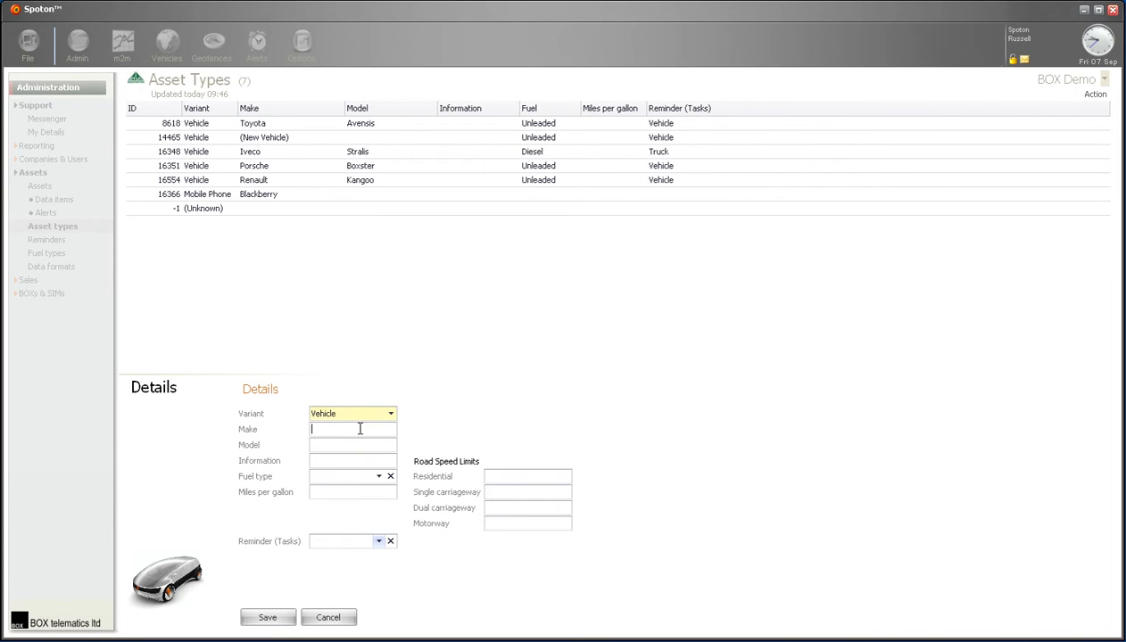
type("Mercedes")
key("Tab")
type("SLK")
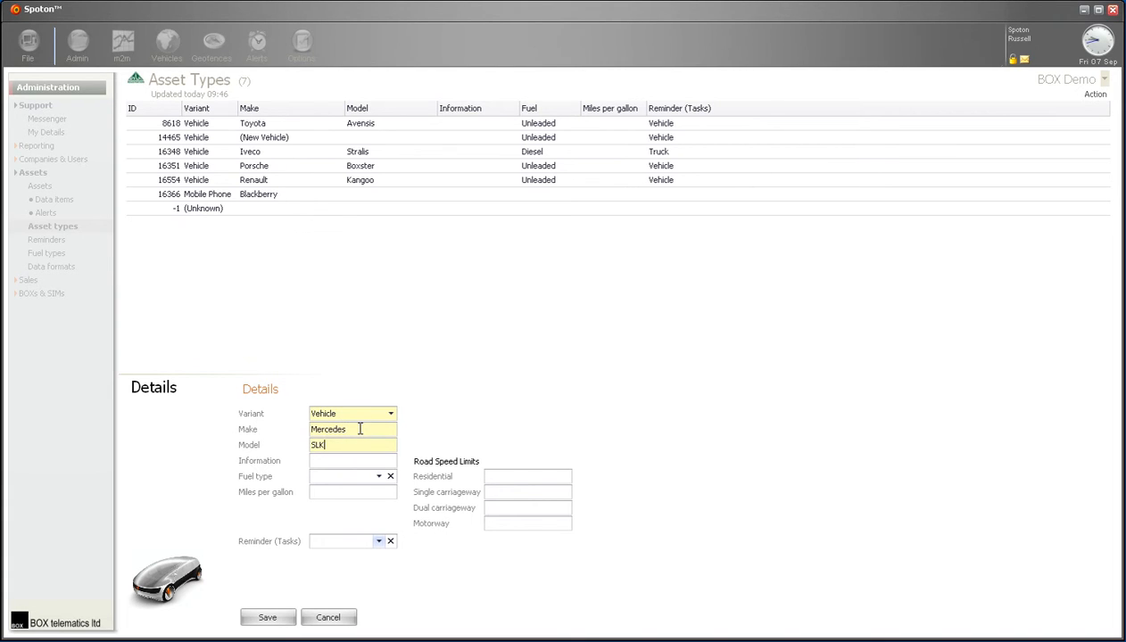
- Set the SLK asset type's fuel to Unleaded and assign it the Vehicle reminder tasks
left_click(356, 463)
left_click(349, 480)
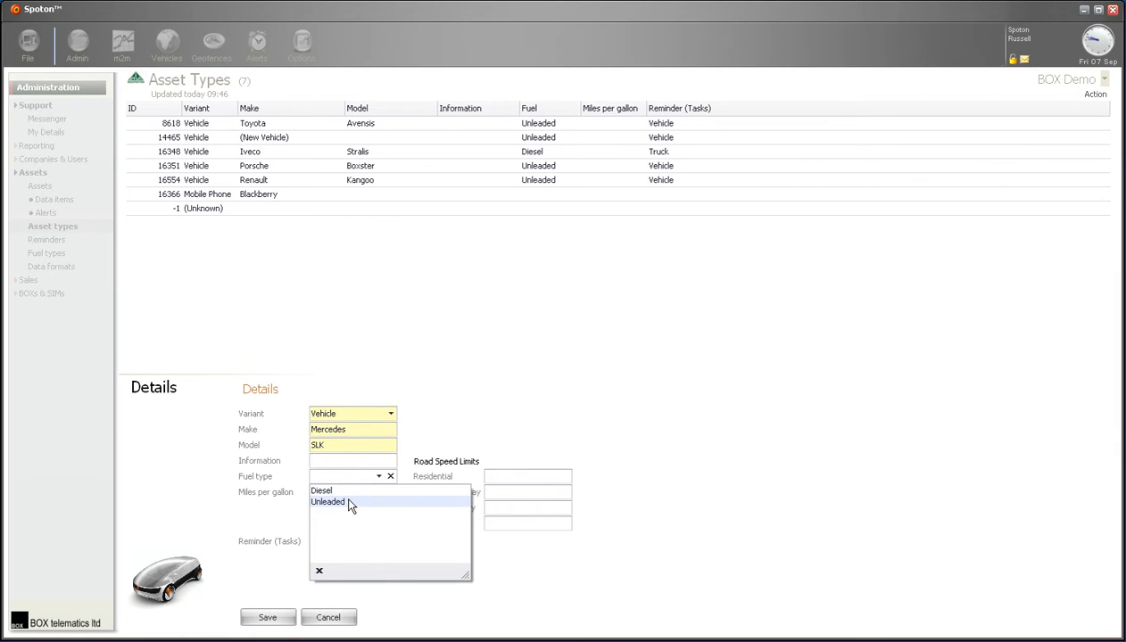
left_click(348, 503)
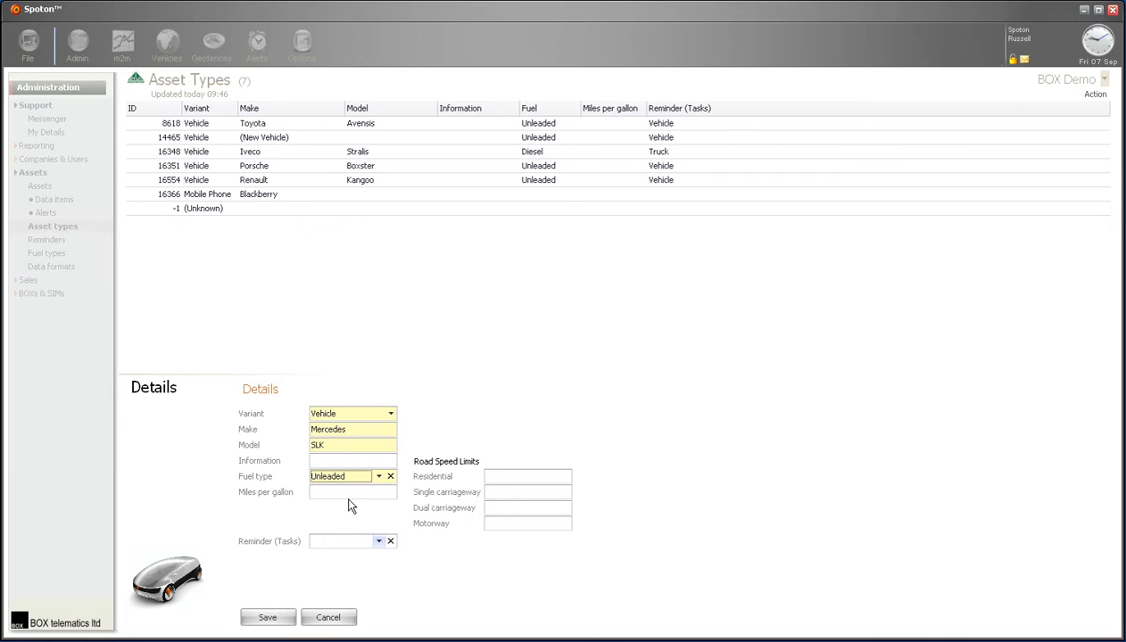
left_click(345, 493)
left_click(363, 543)
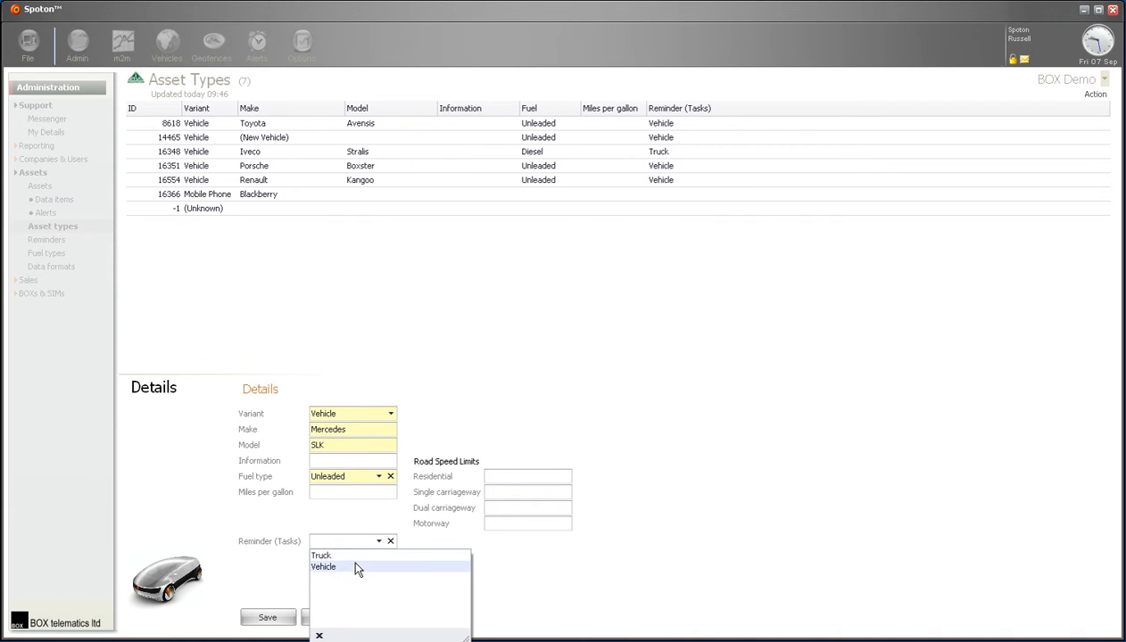
left_click(355, 569)
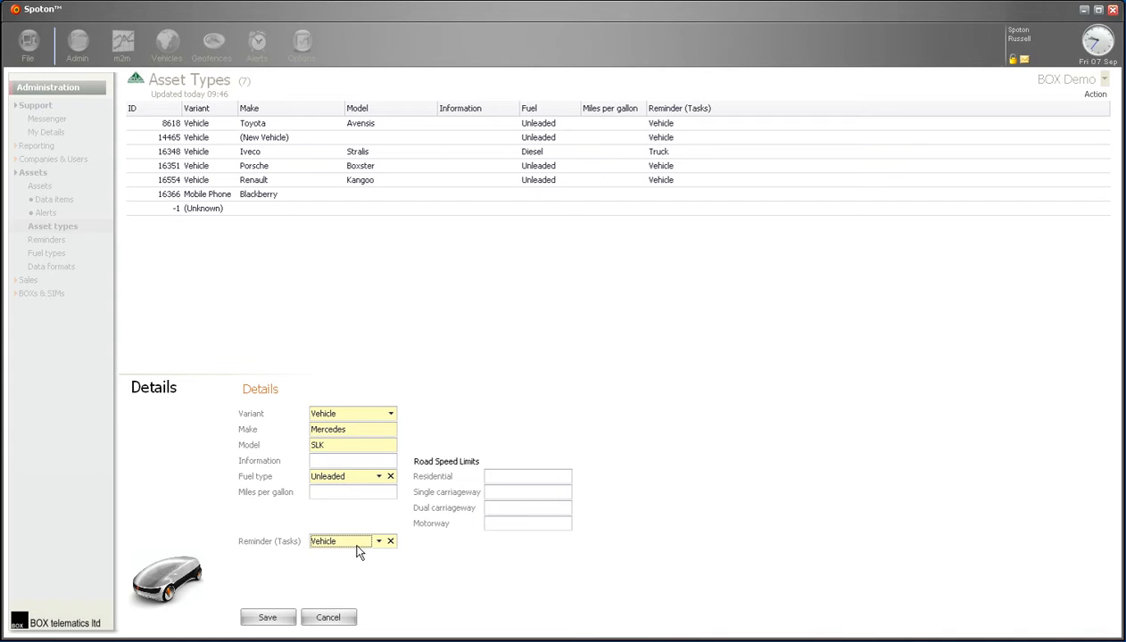
- Set the SLK's road speed limits to 20 residential, 50 single carriageway, 50 dual carriageway and 56 motorway
left_click(497, 474)
left_click(524, 478)
left_click(524, 478)
left_click(517, 478)
type("20")
key("Tab")
type("50")
key("Tab")
key("Tab")
type("56")
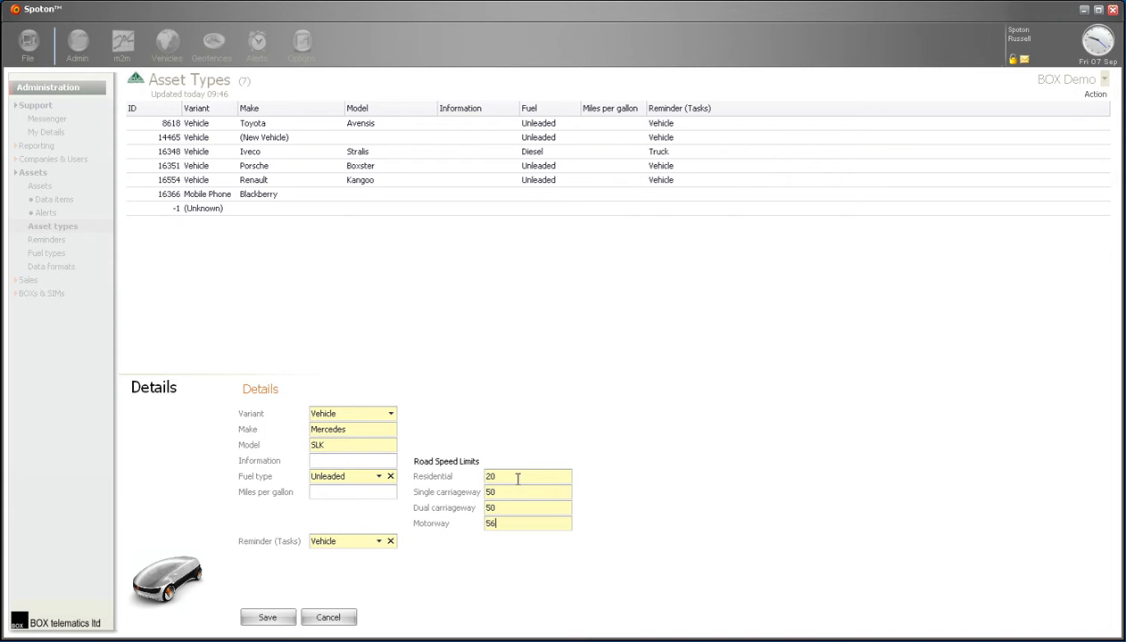
- Change the SLK's residential speed limit to 30 and save the asset type
double_click(517, 479)
key("BackSpace")
type("30")
left_click(287, 615)
- Add another asset type with the variant Vehicle, make Mercedes and model CLK
right_click(323, 244)
left_click(337, 249)
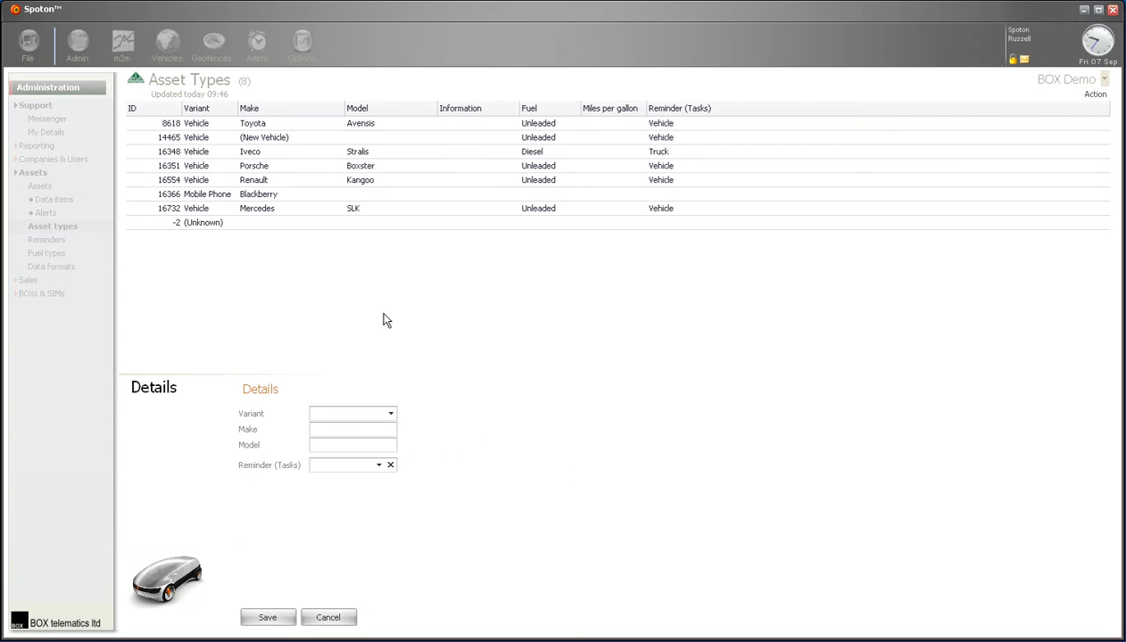
left_click(389, 414)
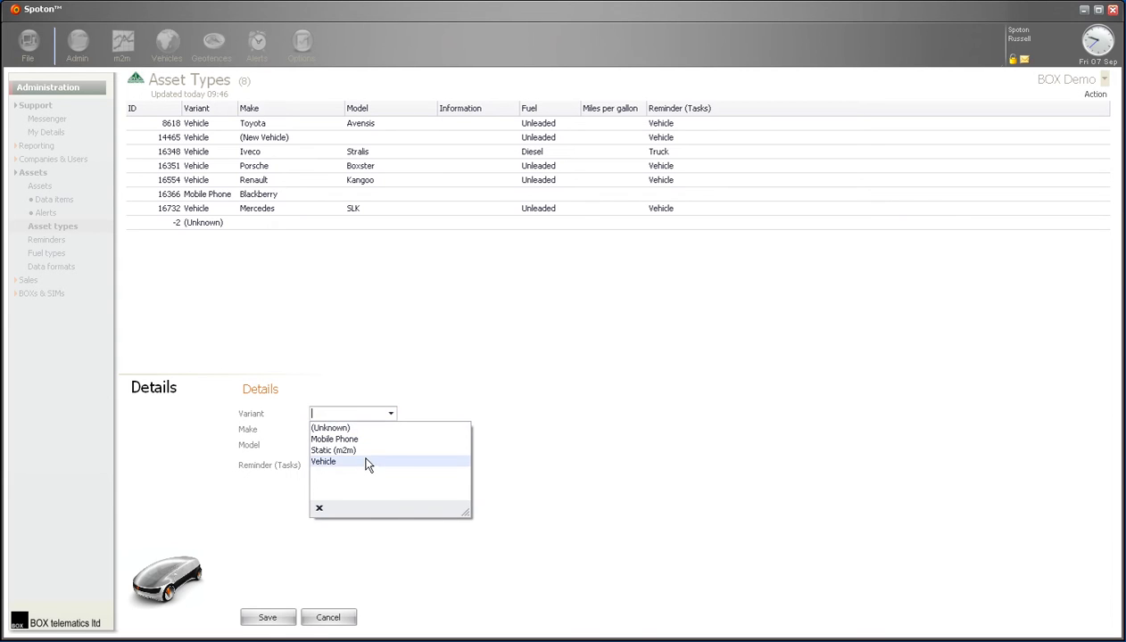
left_click(366, 463)
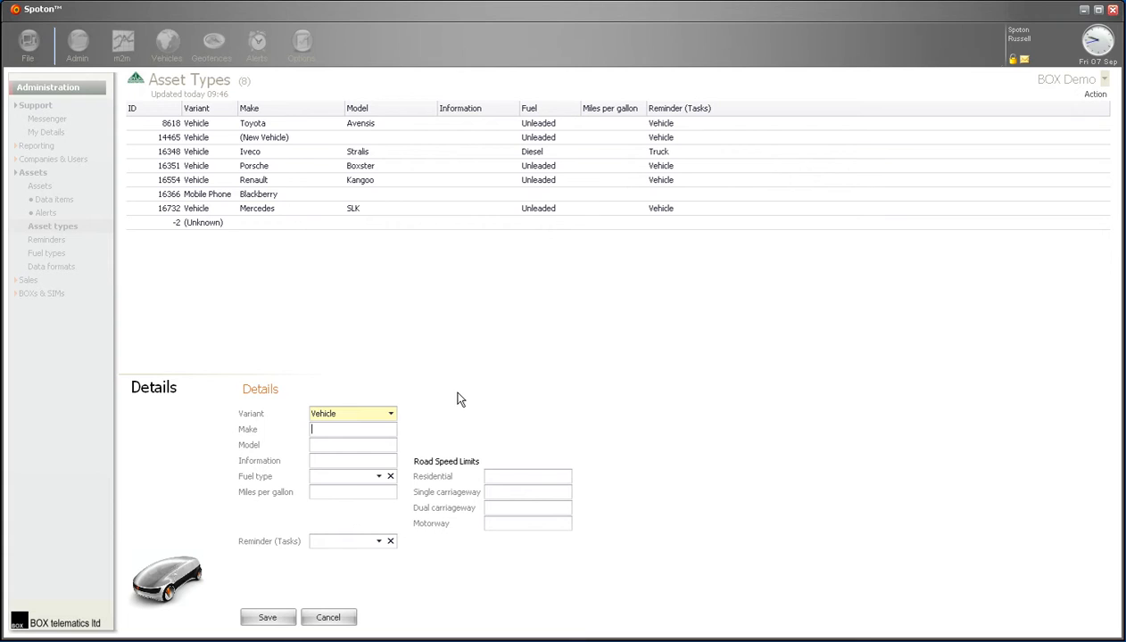
key("Tab")
type("Mercedes")
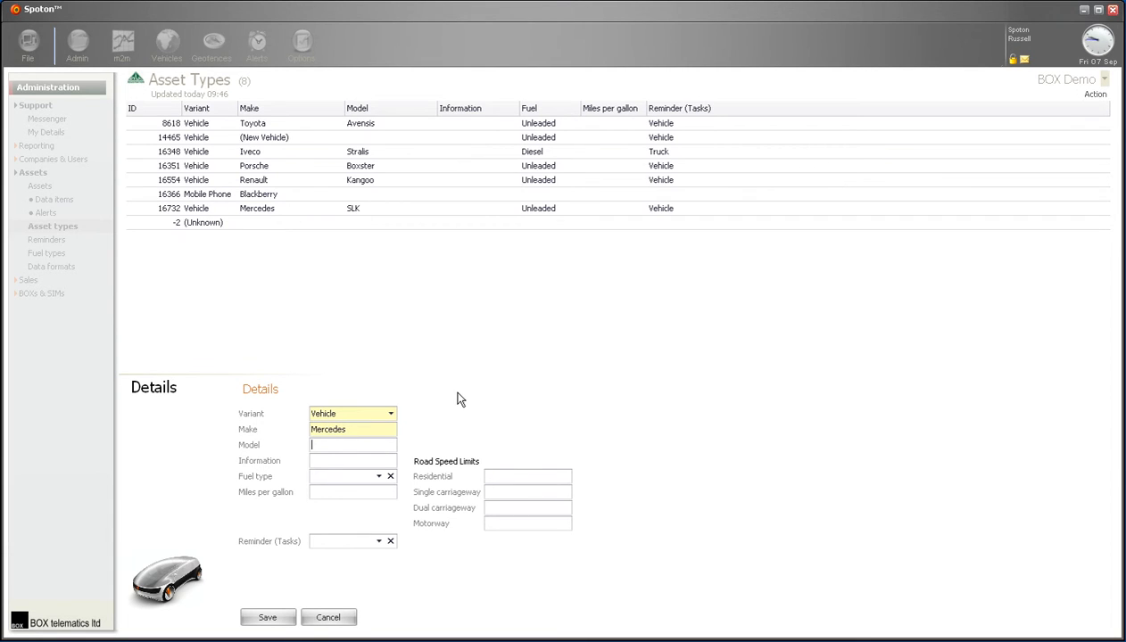
key("Tab")
type("CLK")
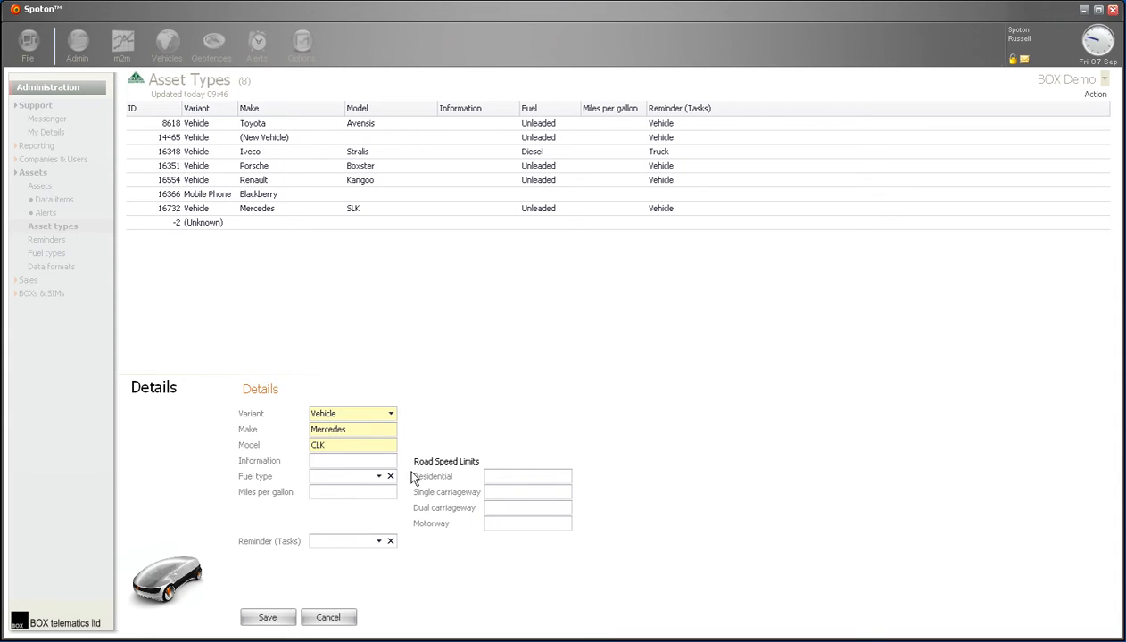
- Set the CLK's fuel type to Unleaded, assign the Vehicle reminder tasks and save the asset type
left_click(355, 478)
left_click(349, 501)
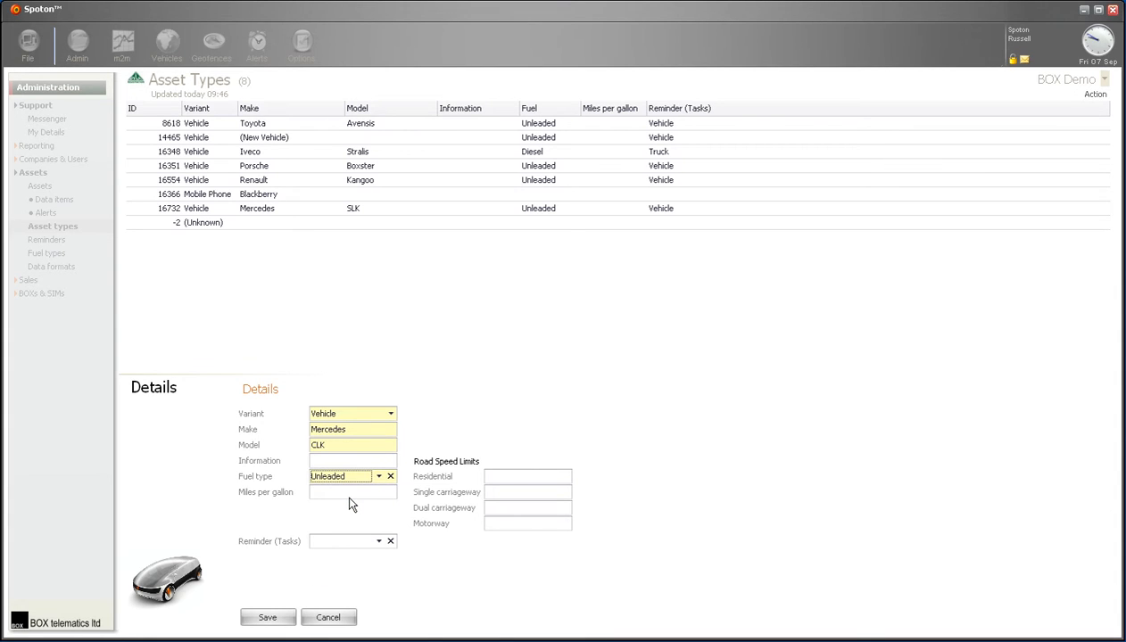
left_click(339, 543)
left_click(345, 569)
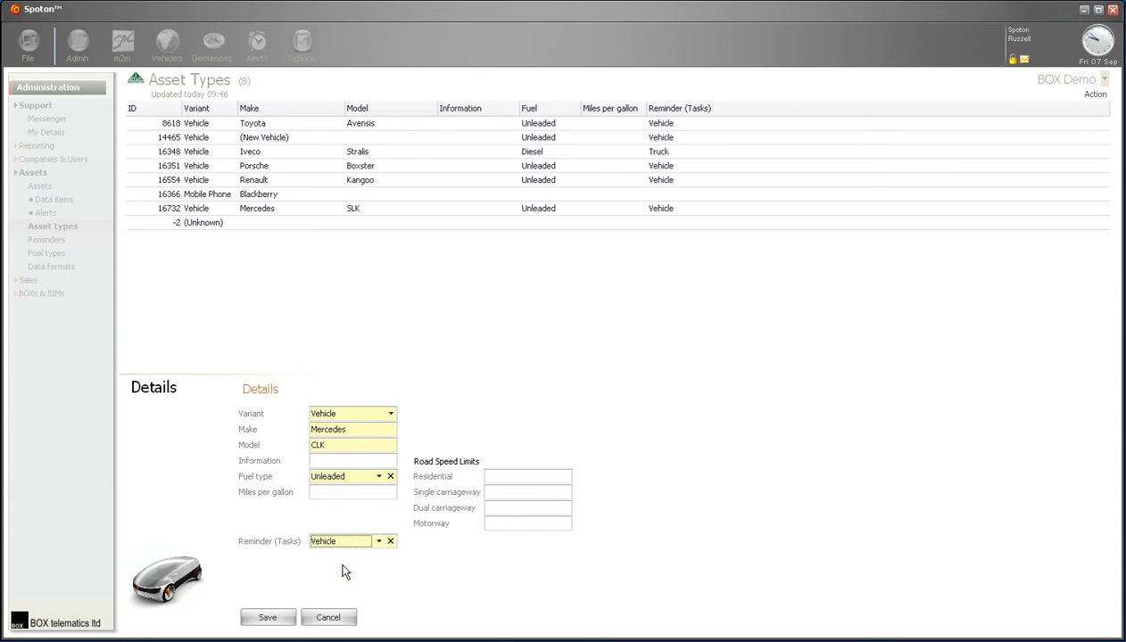
left_click(268, 618)
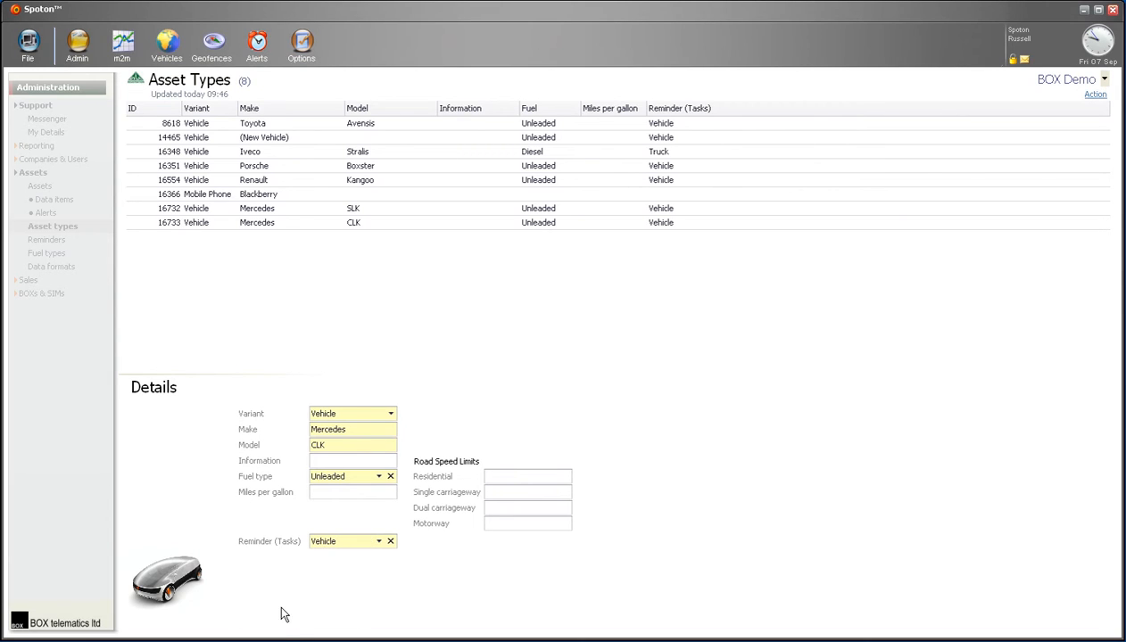
- Compare the road speed limits of the Mercedes CLK and SLK asset types
left_click(406, 225)
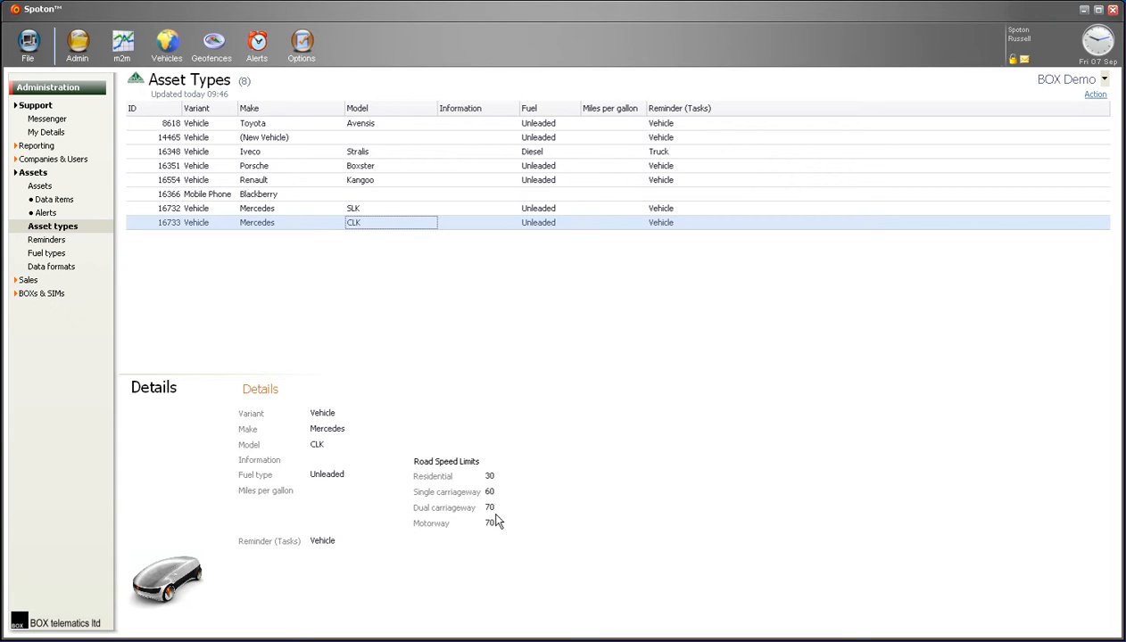
left_click(333, 206)
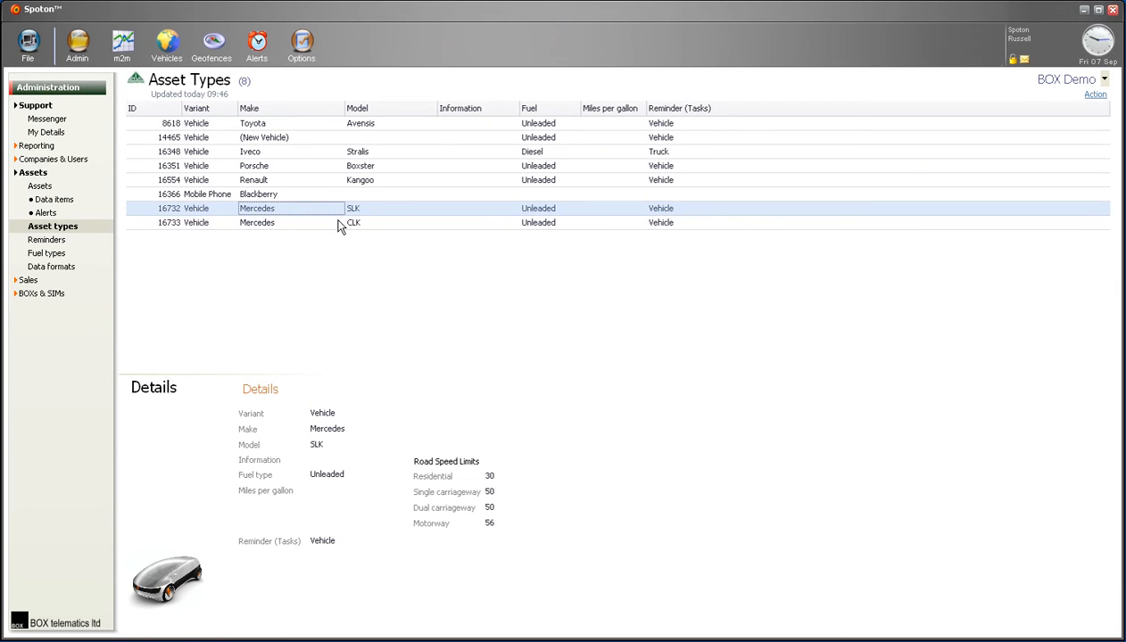
left_click(339, 222)
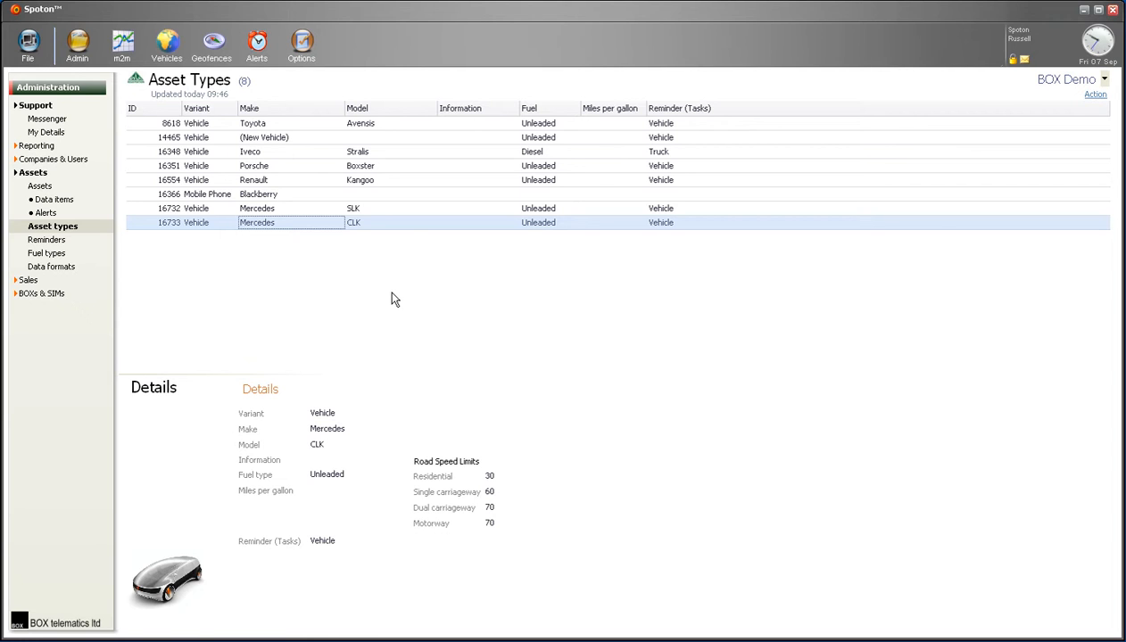
left_click(55, 184)
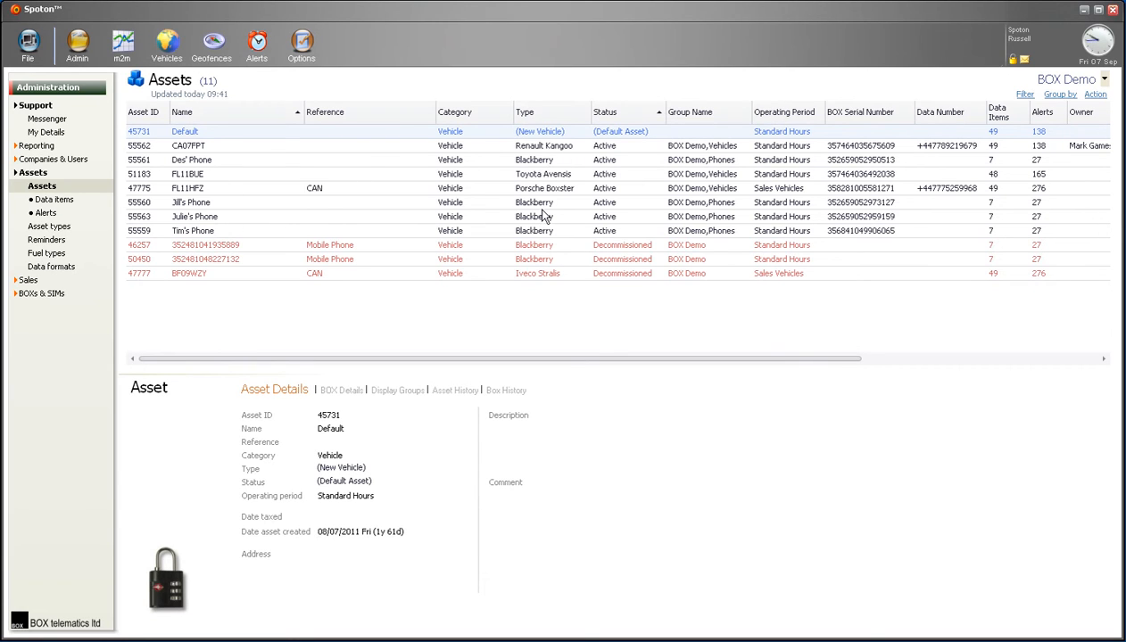
left_click(263, 190)
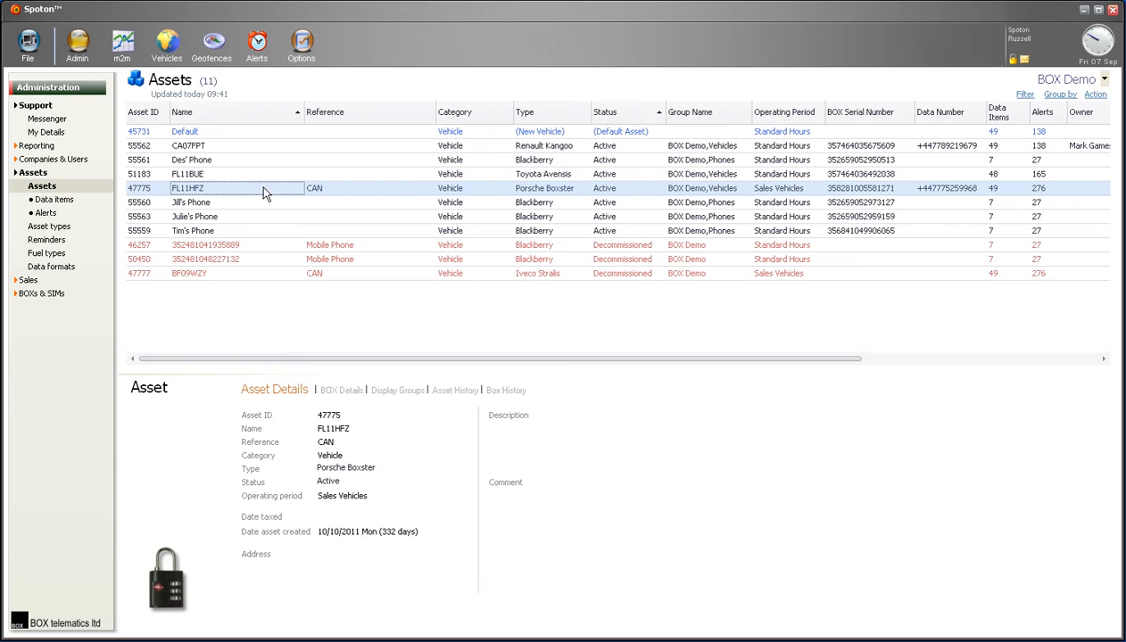
left_click(401, 197)
right_click(401, 197)
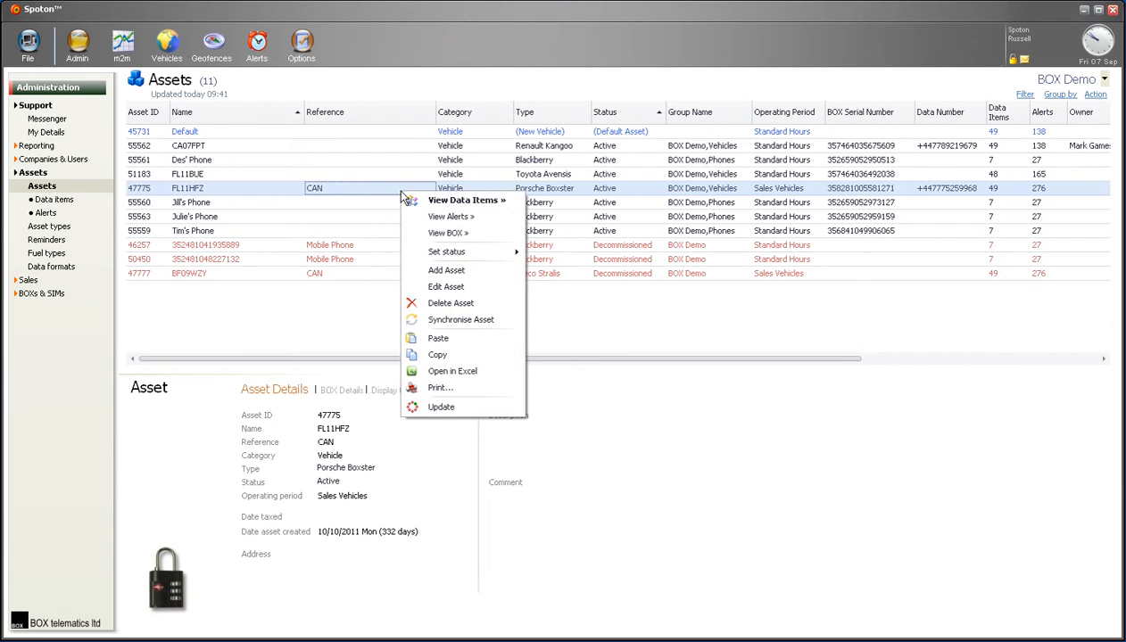
left_click(464, 287)
left_click(448, 466)
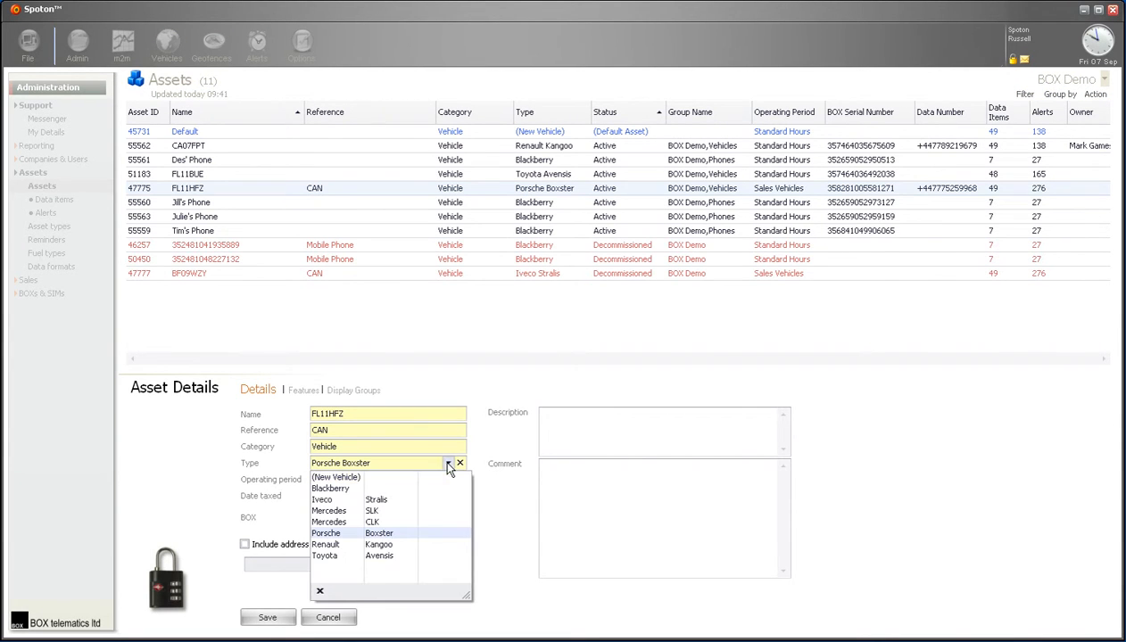
left_click(378, 522)
left_click(265, 617)
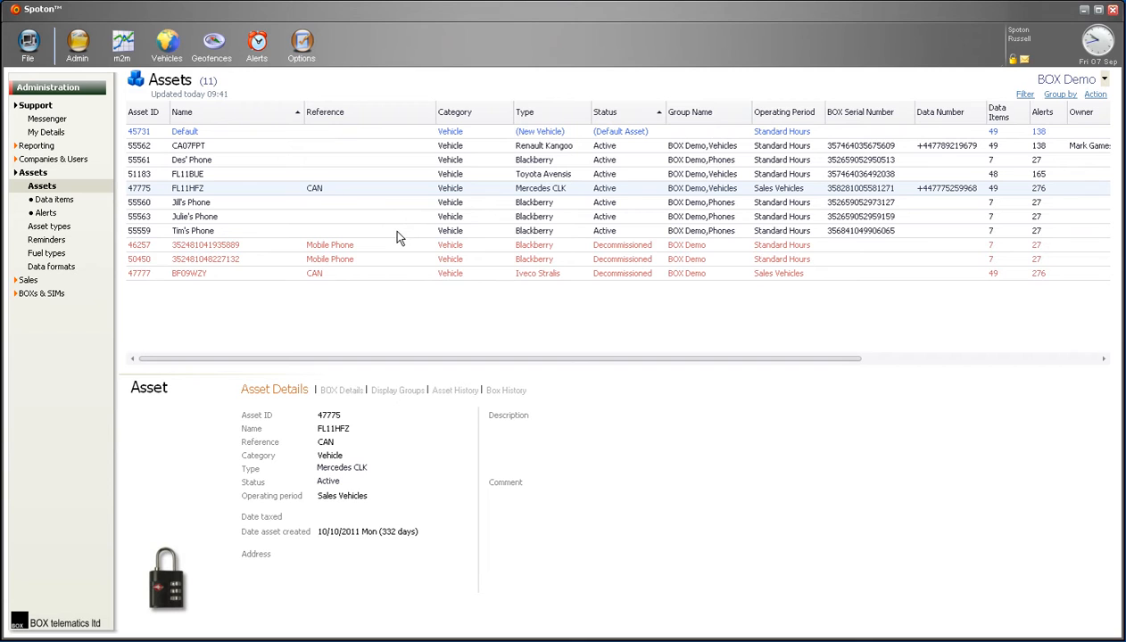
- Return to the reminders overview in the alerts area
left_click(256, 43)
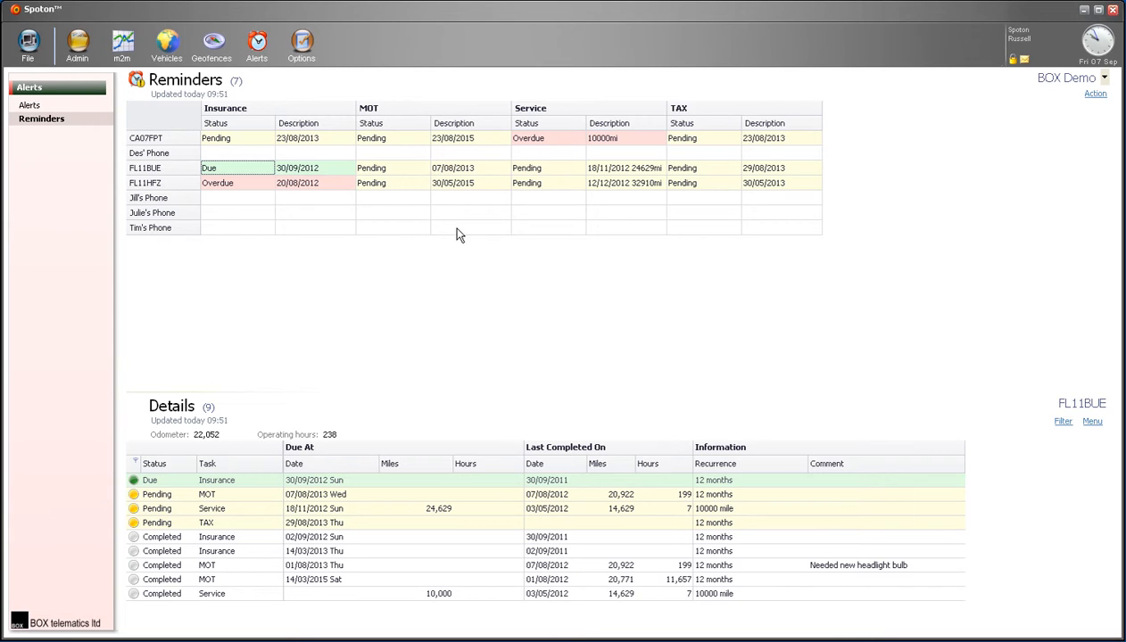
- Check the request options of the Completed Tasks Report among the service reports, without running the report
left_click(86, 60)
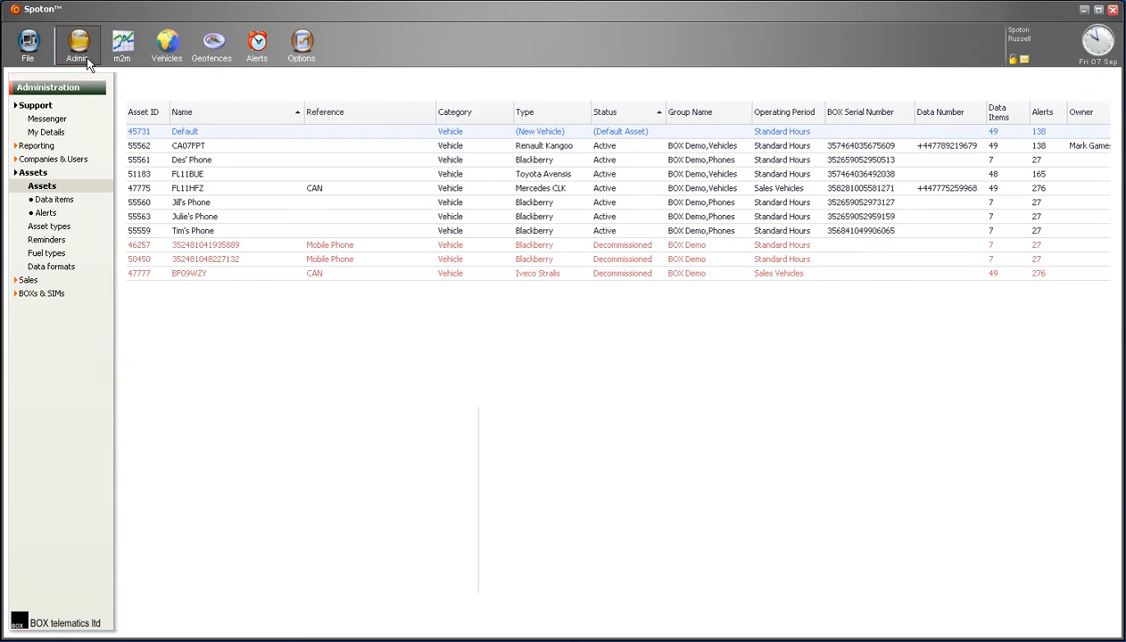
left_click(86, 148)
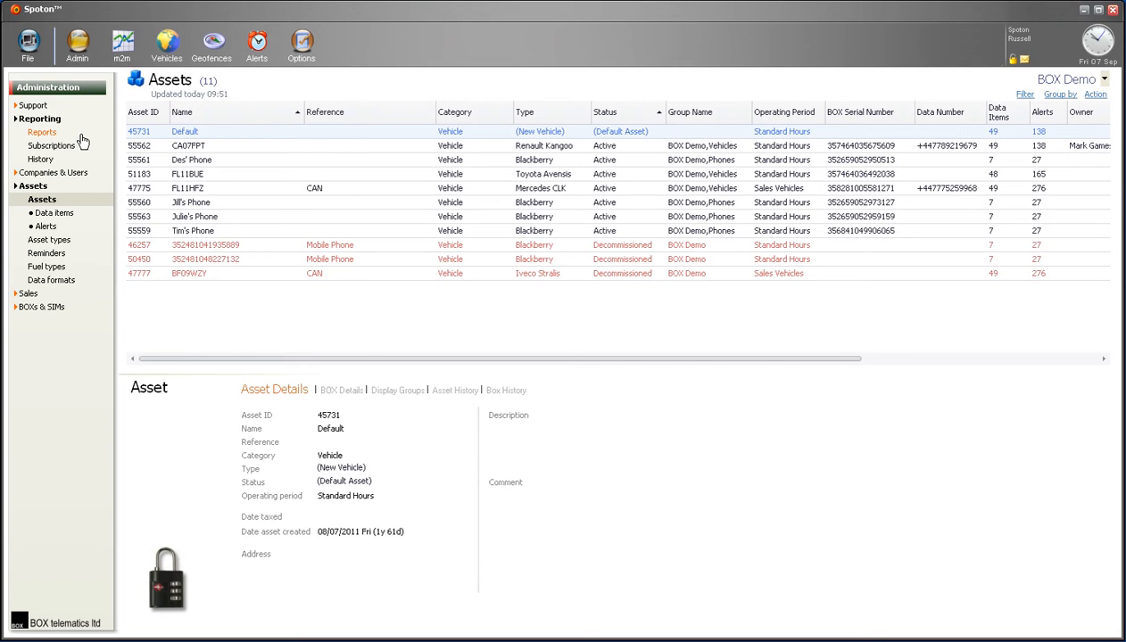
left_click(81, 137)
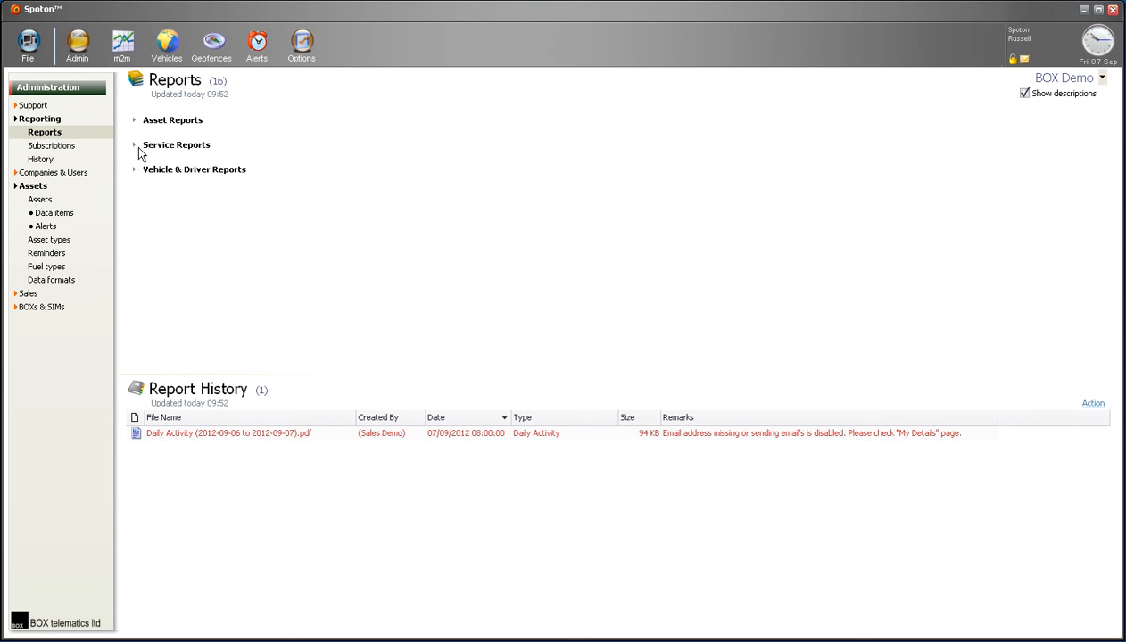
left_click(135, 146)
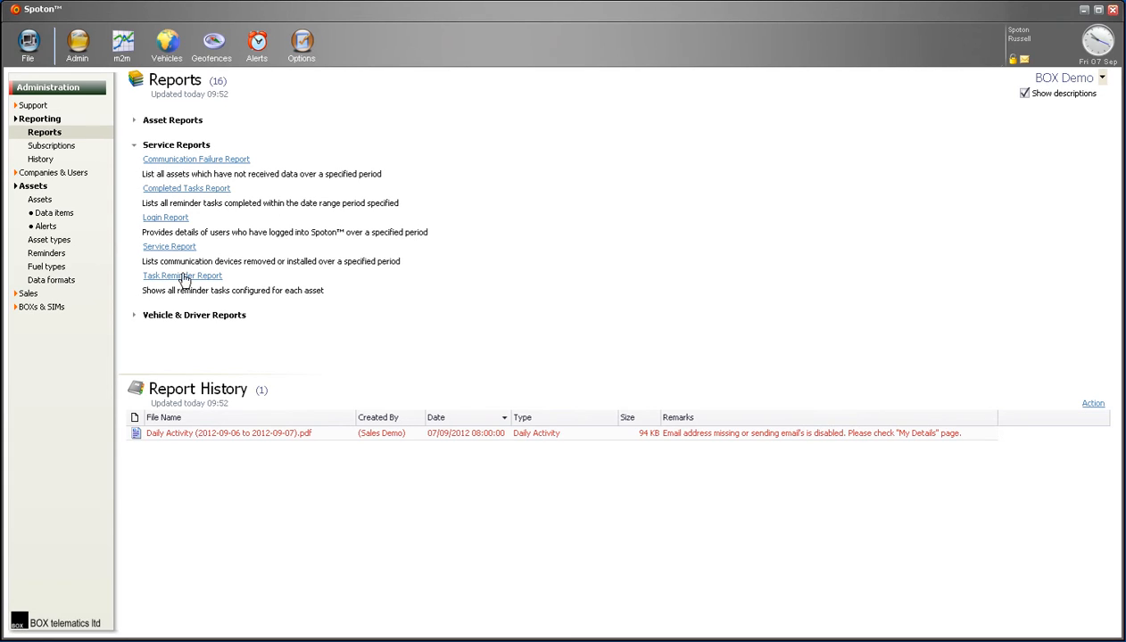
left_click(217, 190)
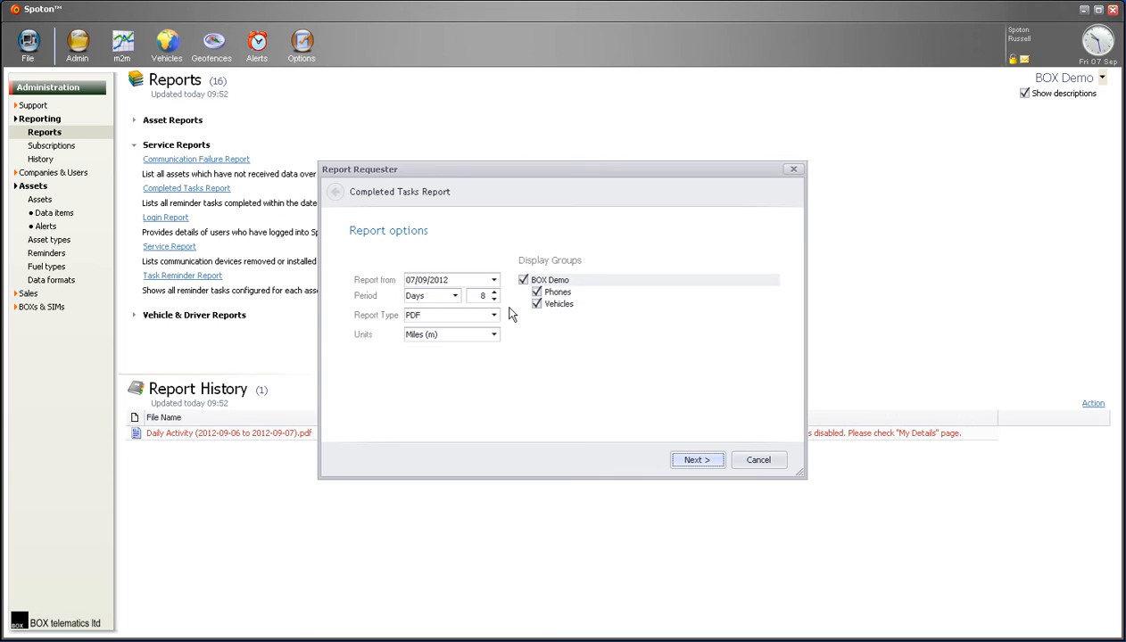
left_click(760, 458)
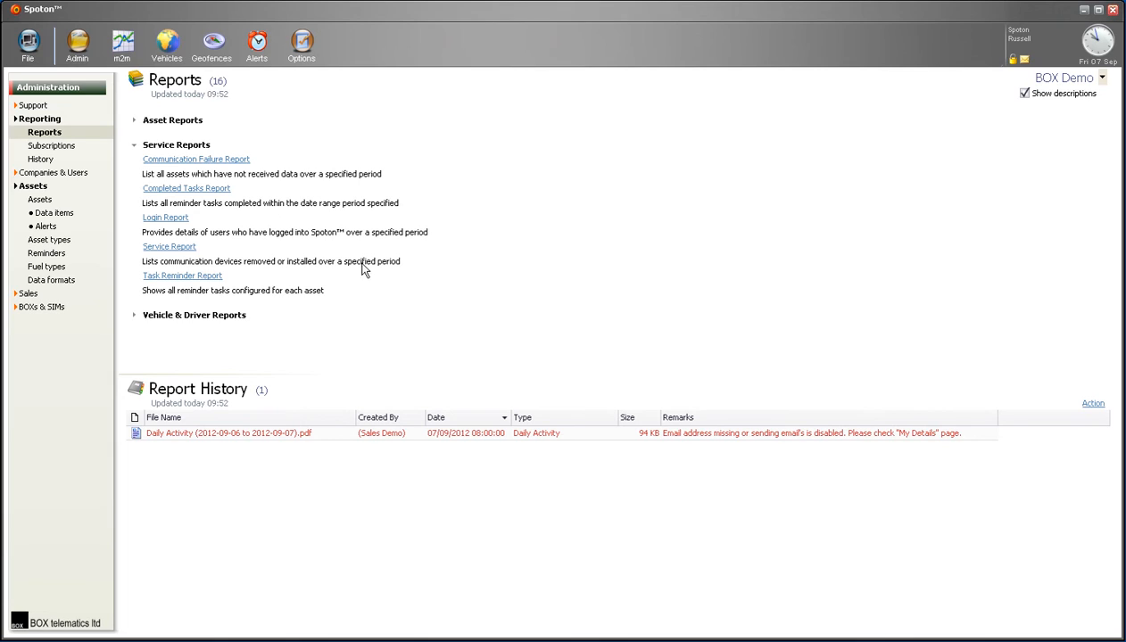
- Review the reminder tasks and other request options of the Task Reminder Report, without running the report
left_click(194, 275)
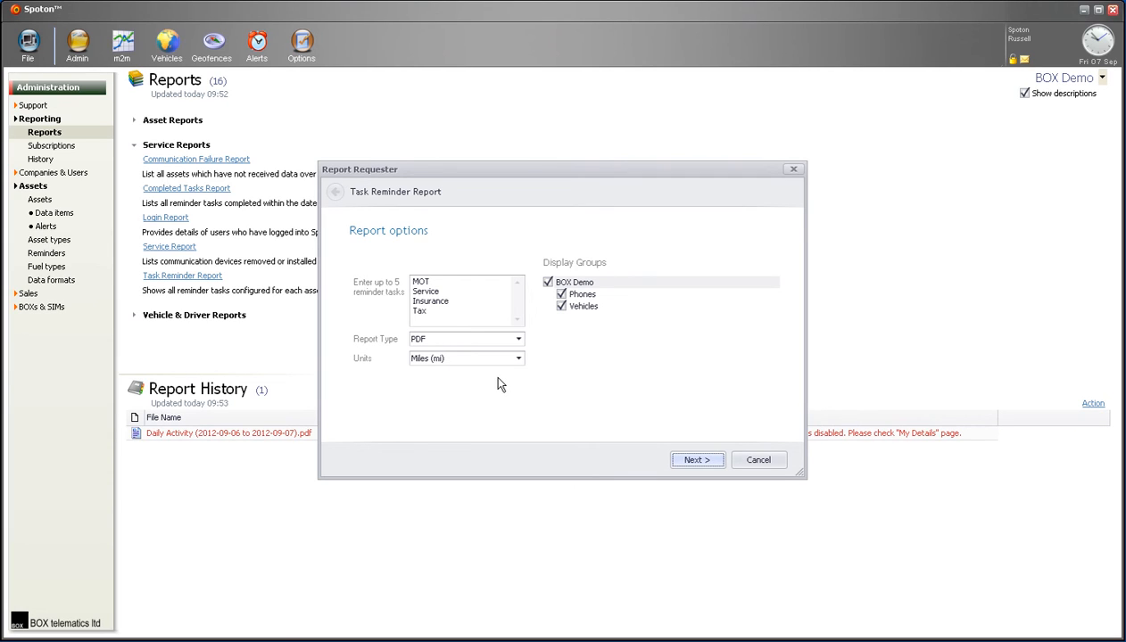
left_click(446, 307)
left_click(443, 285)
left_click(759, 460)
- Start a new report subscription based on the Task Reminder Report and proceed to its options
left_click(60, 149)
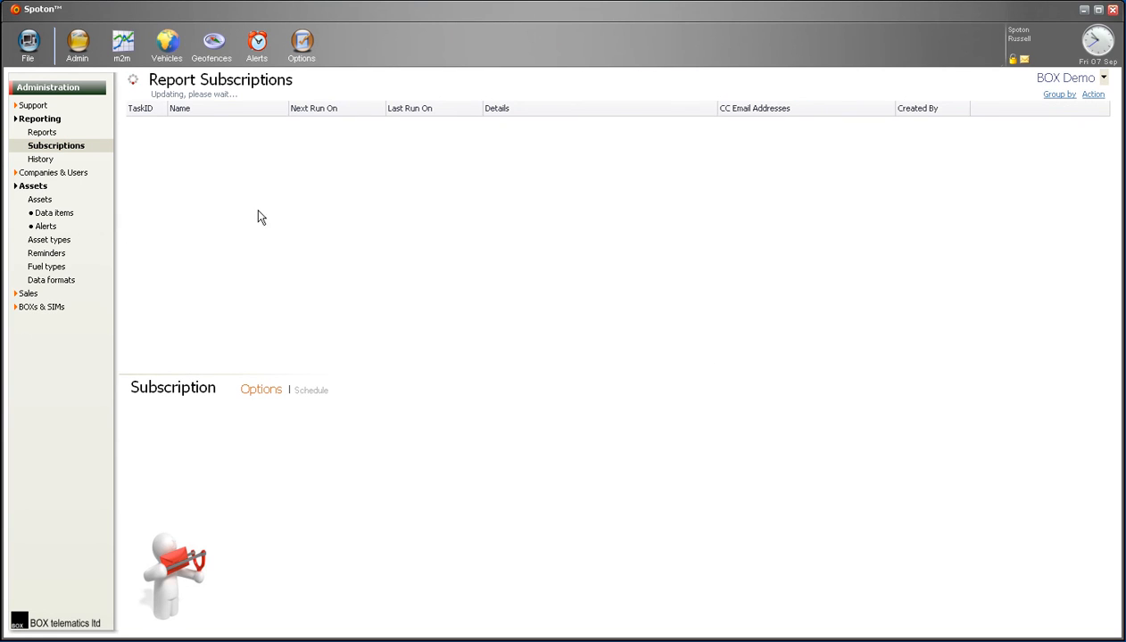
right_click(273, 232)
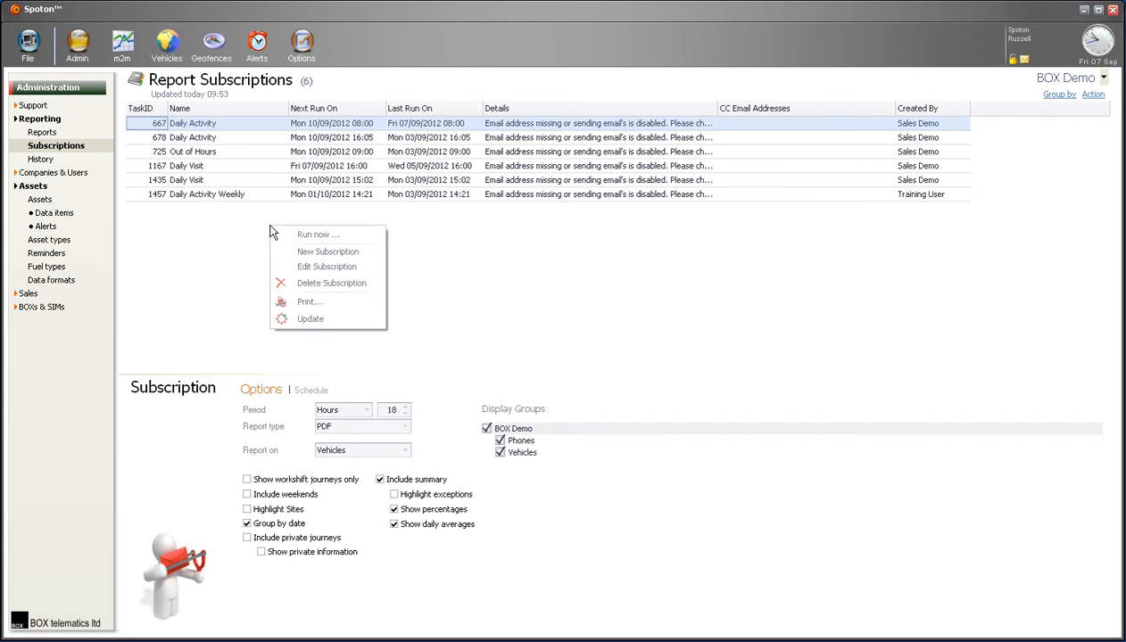
left_click(307, 252)
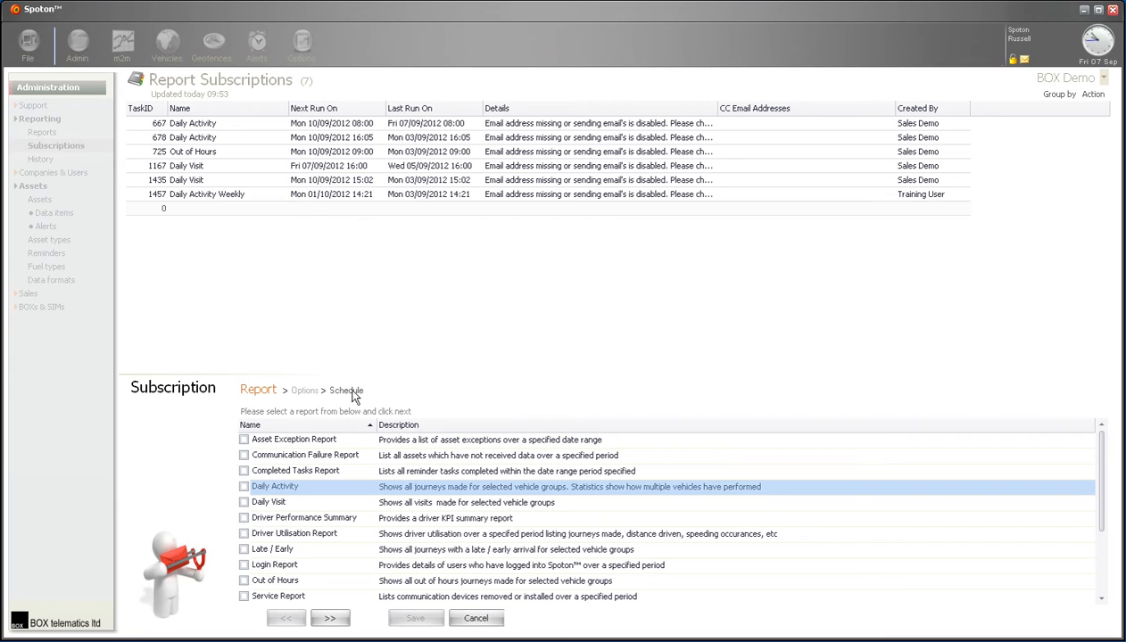
scroll(353, 527, "down", 2)
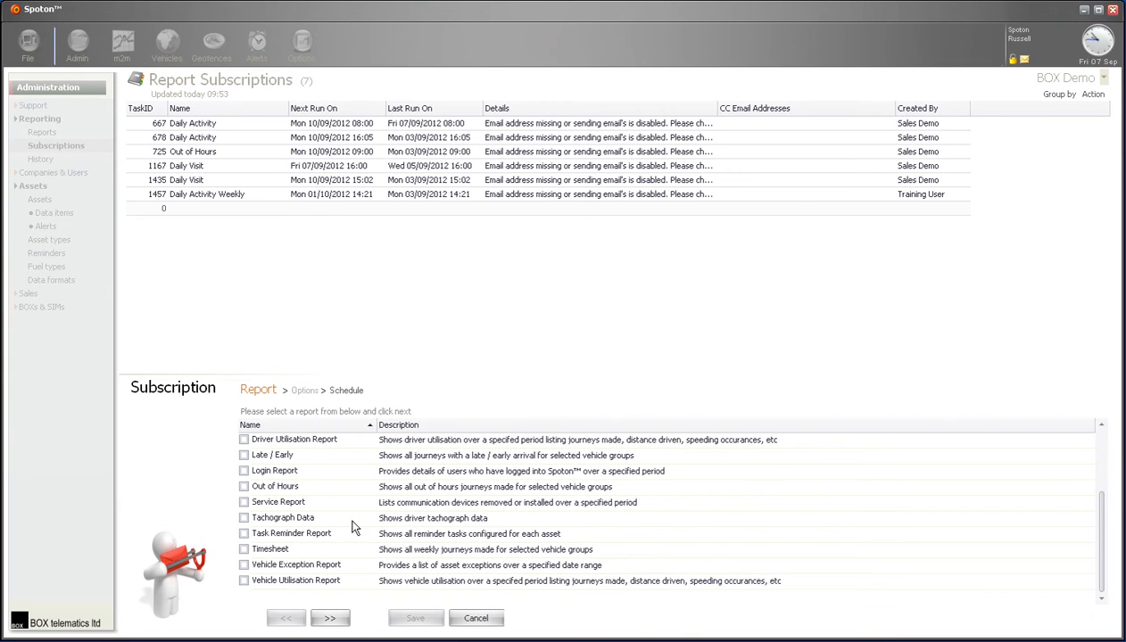
left_click(245, 534)
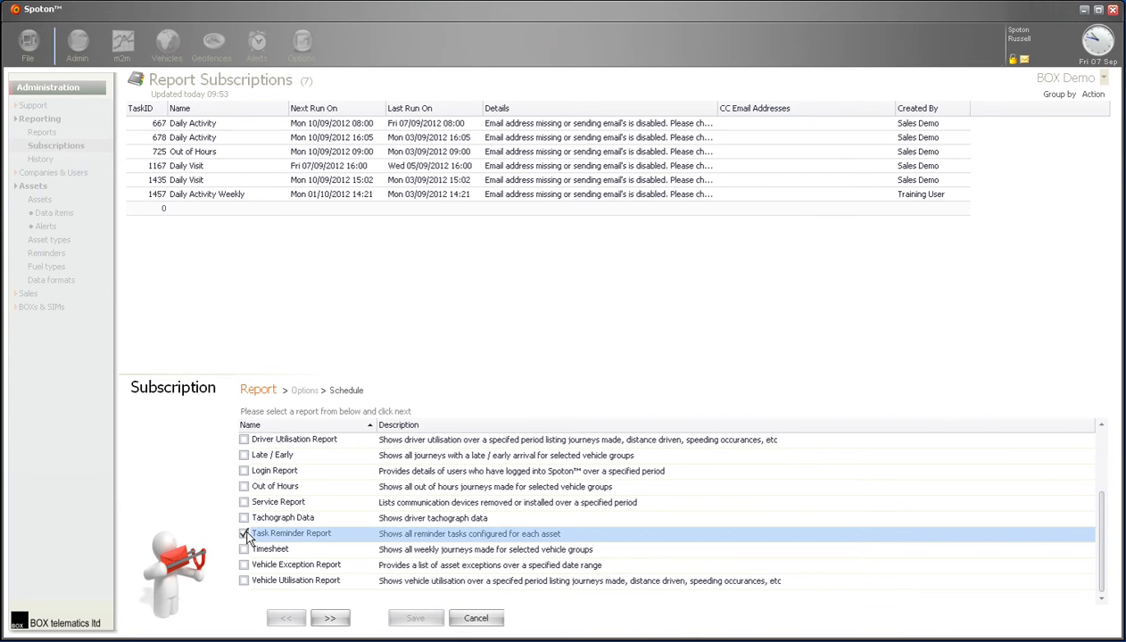
left_click(330, 616)
- Enter MOT and Insurance as the subscription's reminder tasks, include the BOX Demo group, proceed to the schedule and cancel the subscription
left_click(350, 439)
type("MOT")
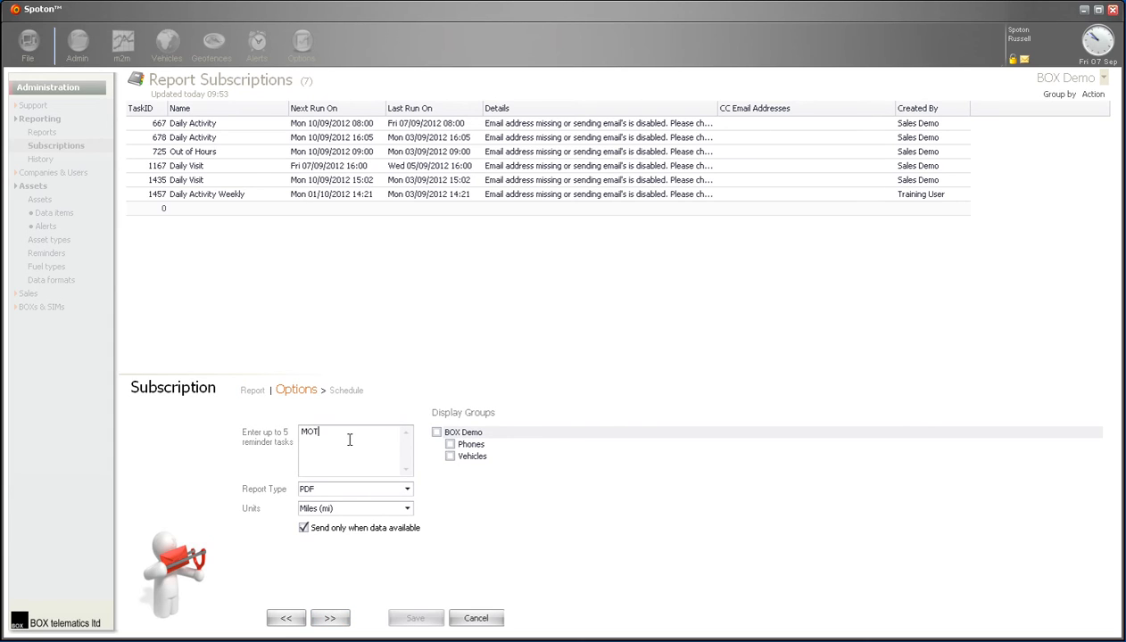
key("Return")
type("Insuace")
key("BackSpace")
key("BackSpace")
key("BackSpace")
key("BackSpace")
type("urance")
left_click(436, 432)
left_click(328, 618)
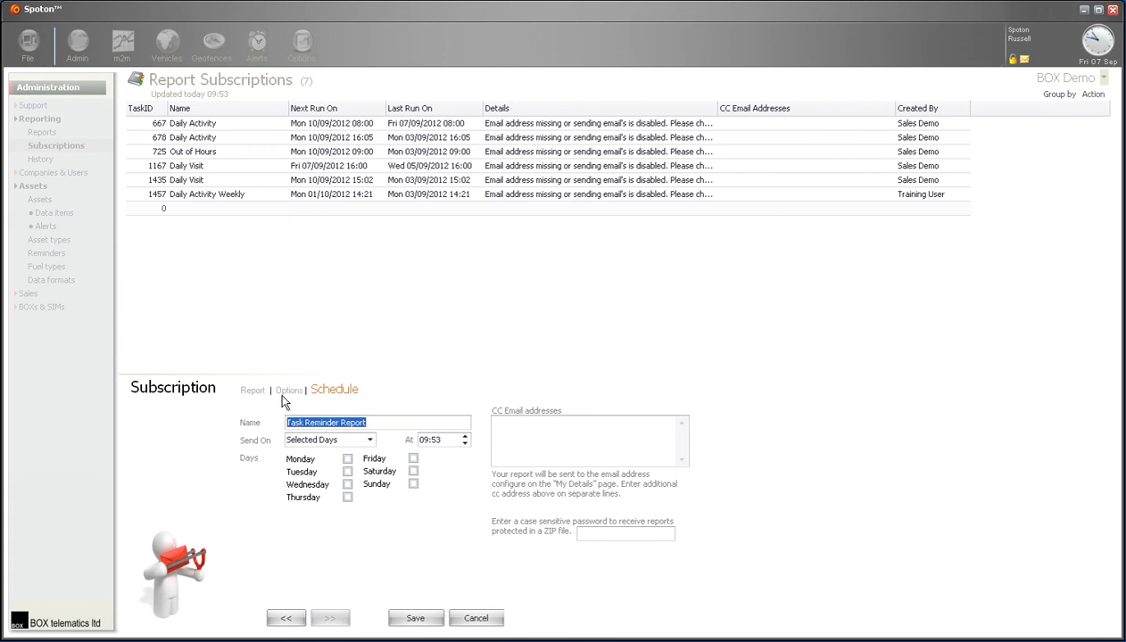
left_click(476, 617)
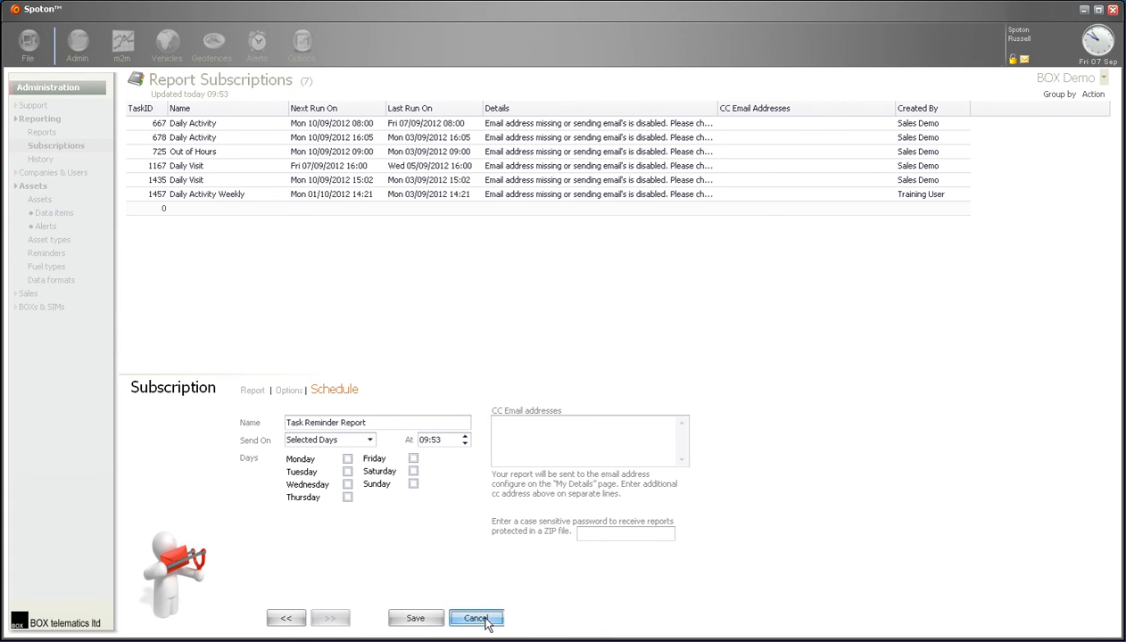